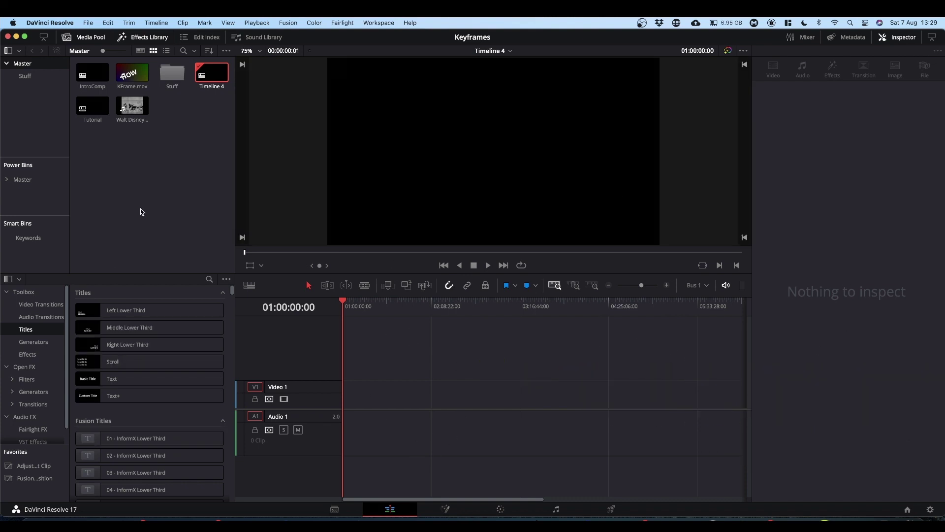
Place Steamboat Willie on Video 1, cut it at 01:00:16:12, and delete the tail
click(130, 109)
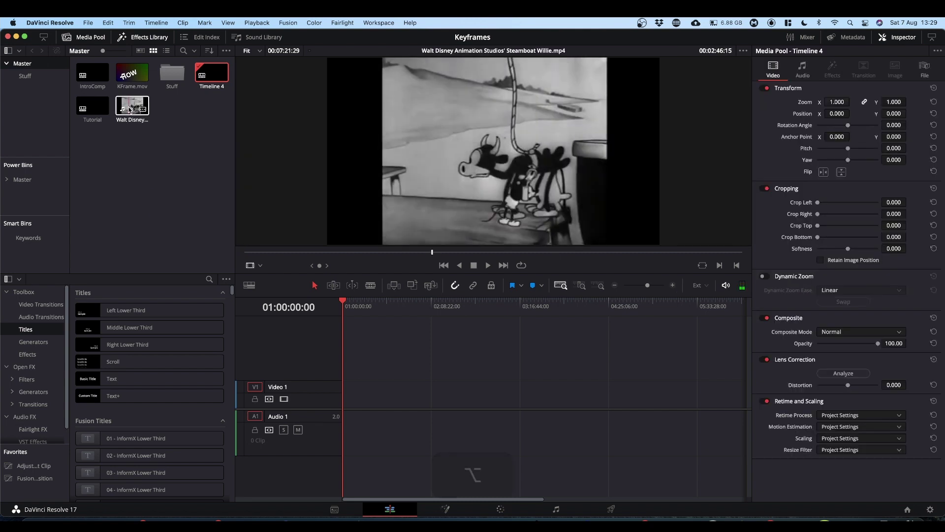
drag(130, 109, 344, 391)
key(super+b)
drag(380, 306, 359, 306)
key(super+b)
key(BackSpace)
drag(726, 303, 375, 339)
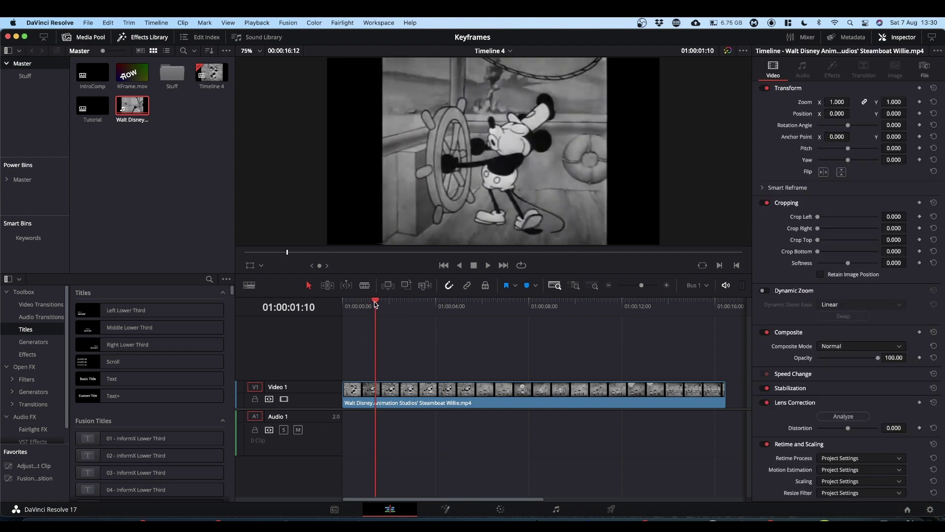
mouse_move(376, 303)
mouse_down()
mouse_move(347, 306)
mouse_move(368, 309)
mouse_up()
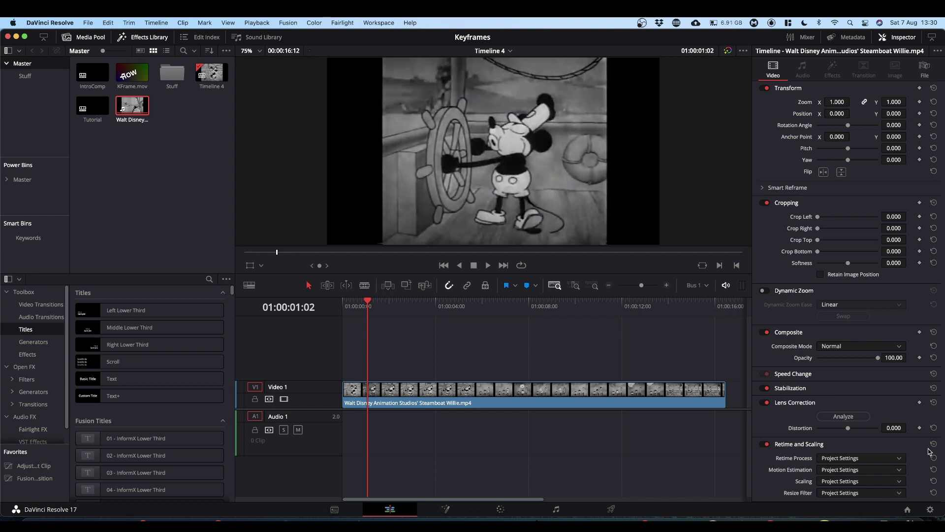
Keyframe the clip's Zoom at 1.000 on 01:00:01:02 and 3.170 on 01:00:02:12
click(903, 40)
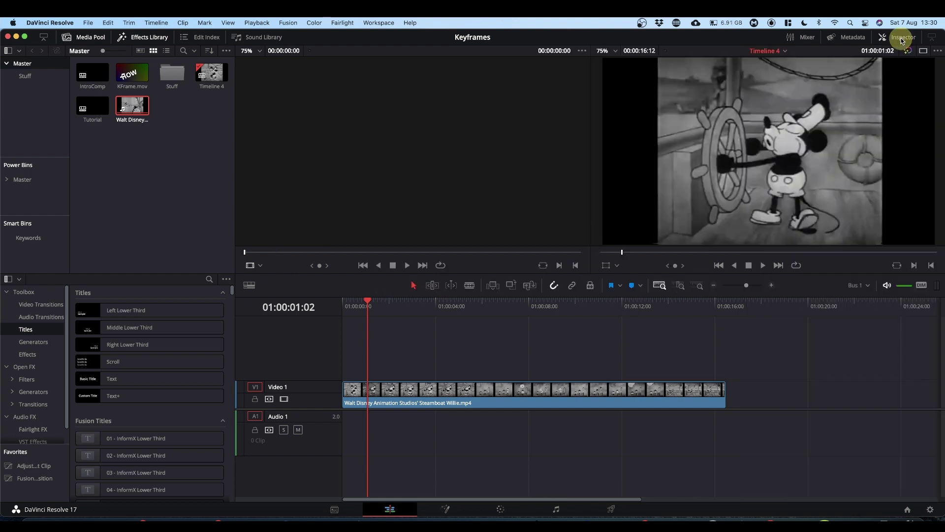
click(902, 39)
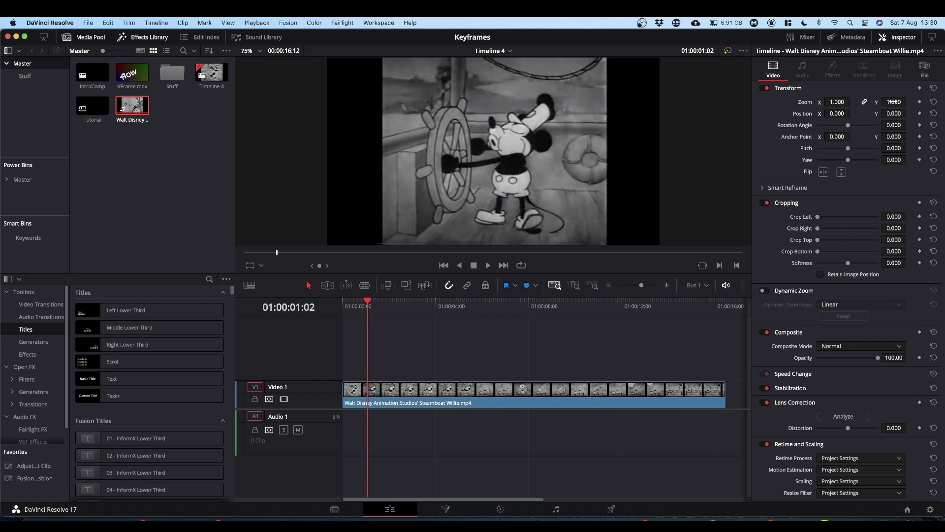
click(919, 102)
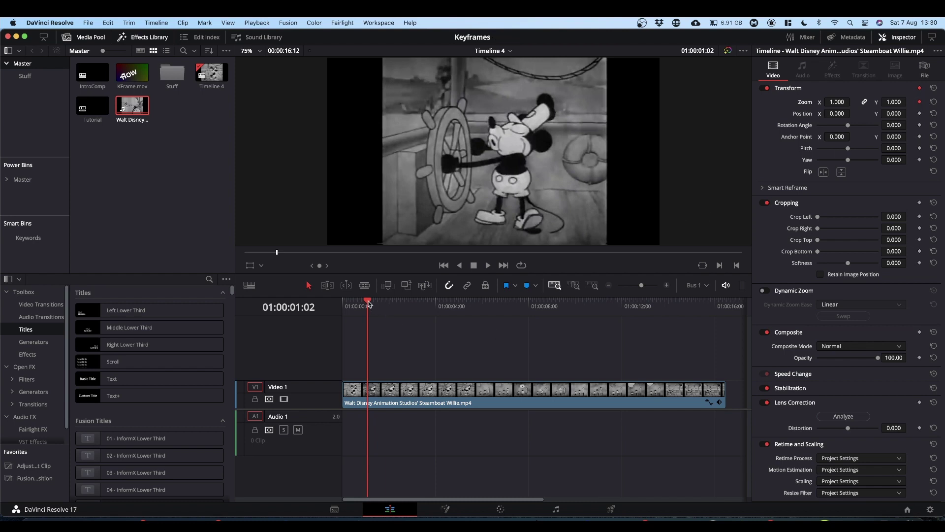
drag(368, 303, 400, 306)
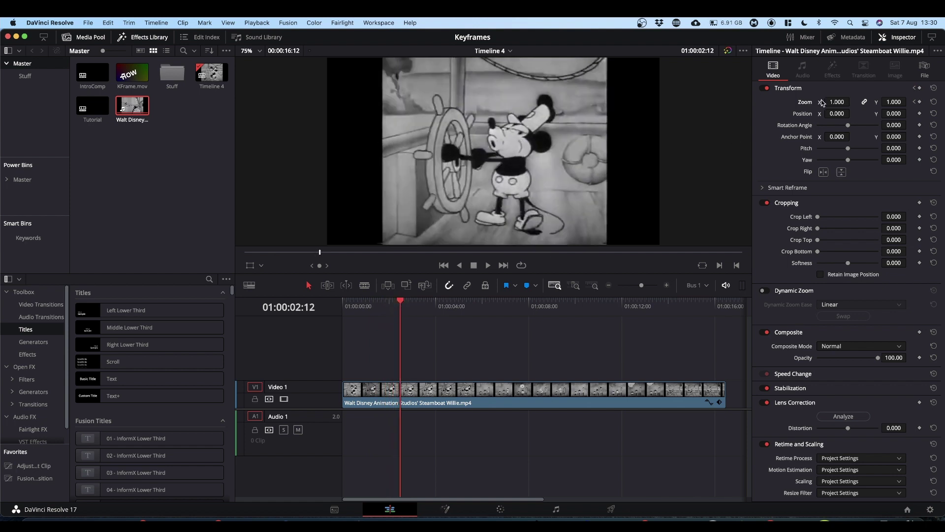
drag(833, 102, 929, 100)
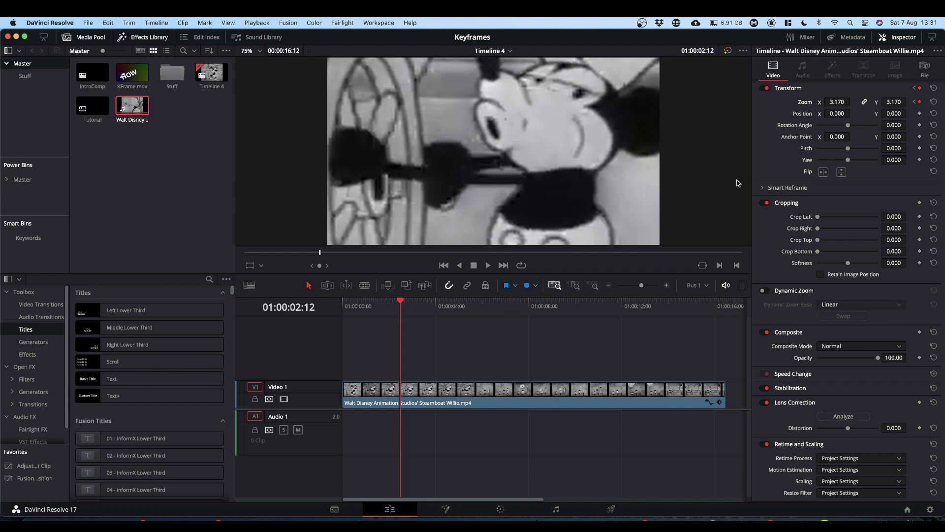
click(914, 102)
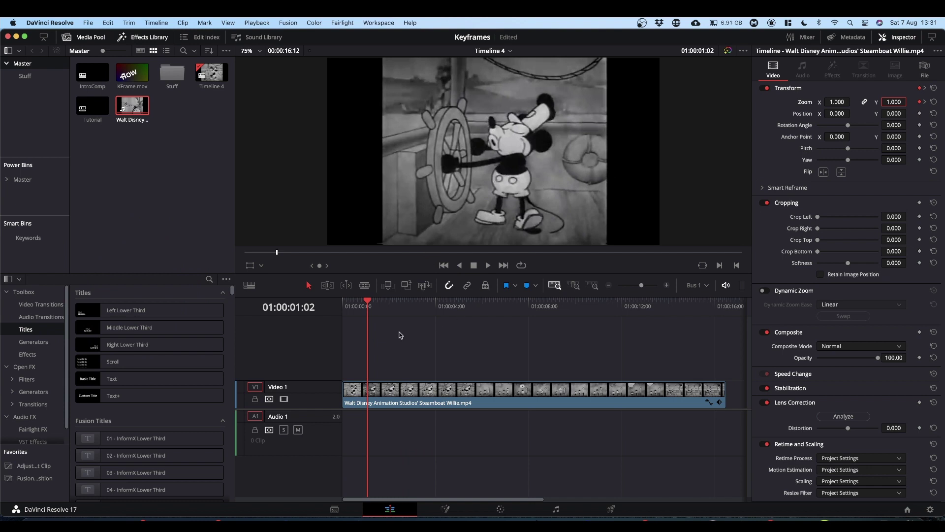
key(space)
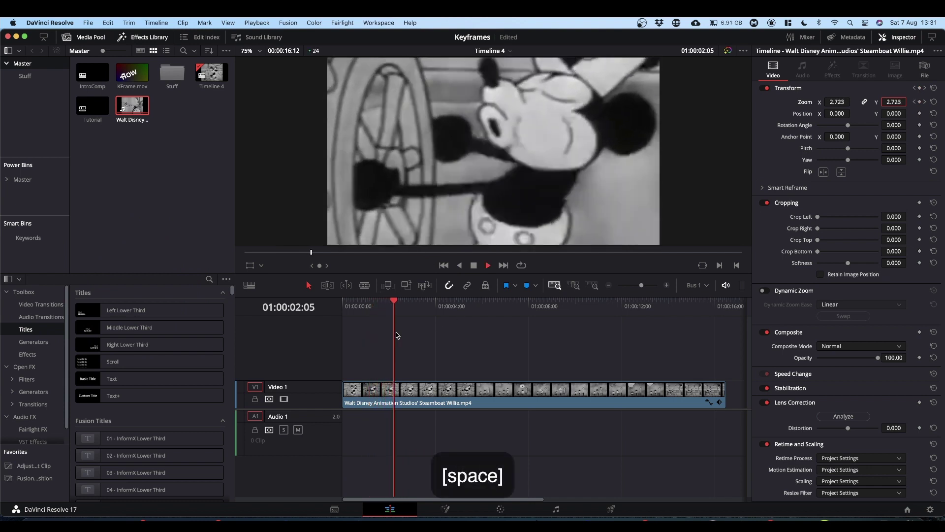
key(space)
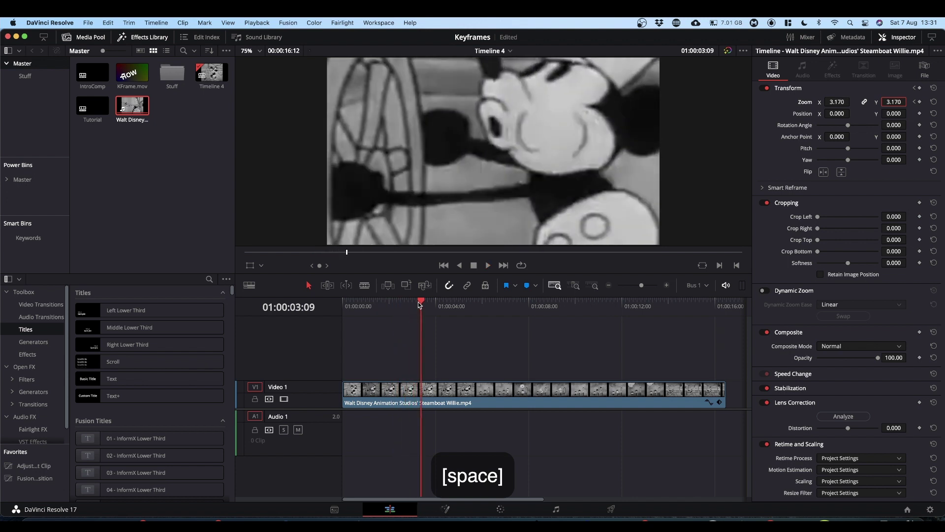
drag(422, 302, 360, 313)
key(space)
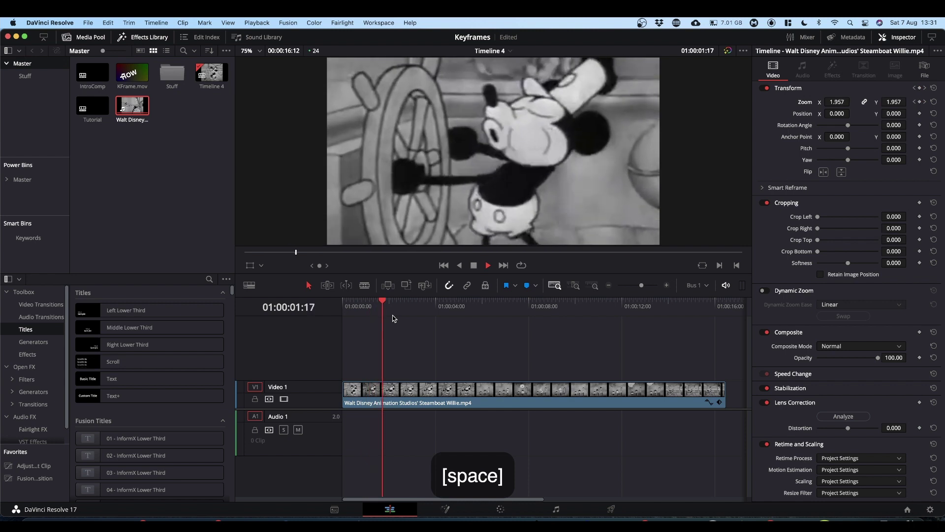
key(space)
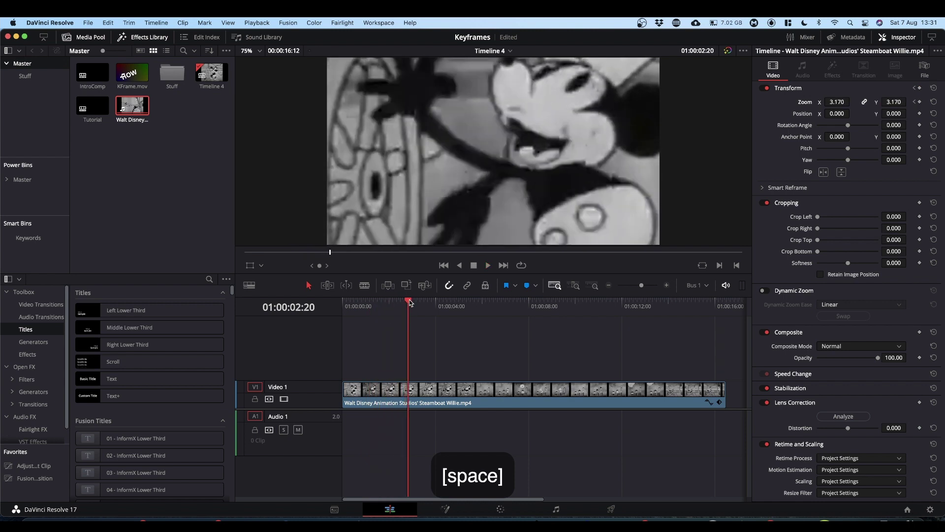
drag(409, 302, 365, 311)
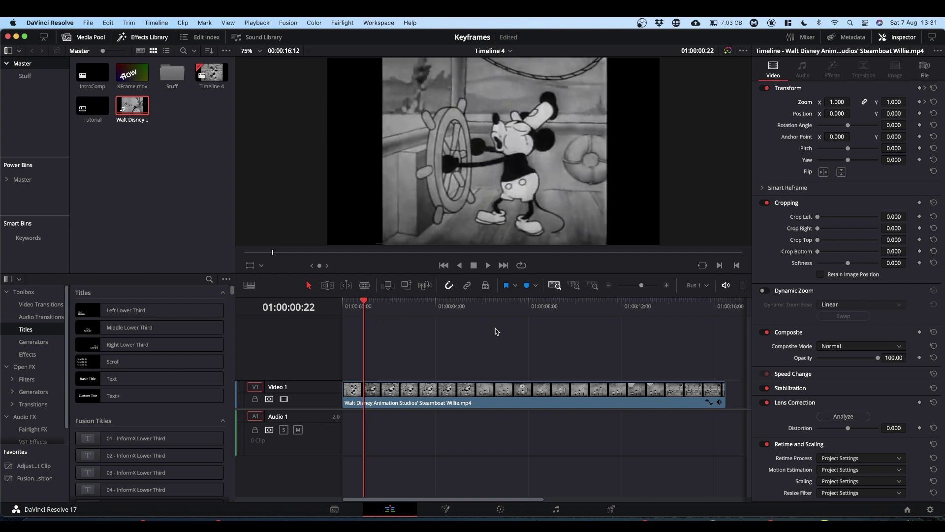
key(space)
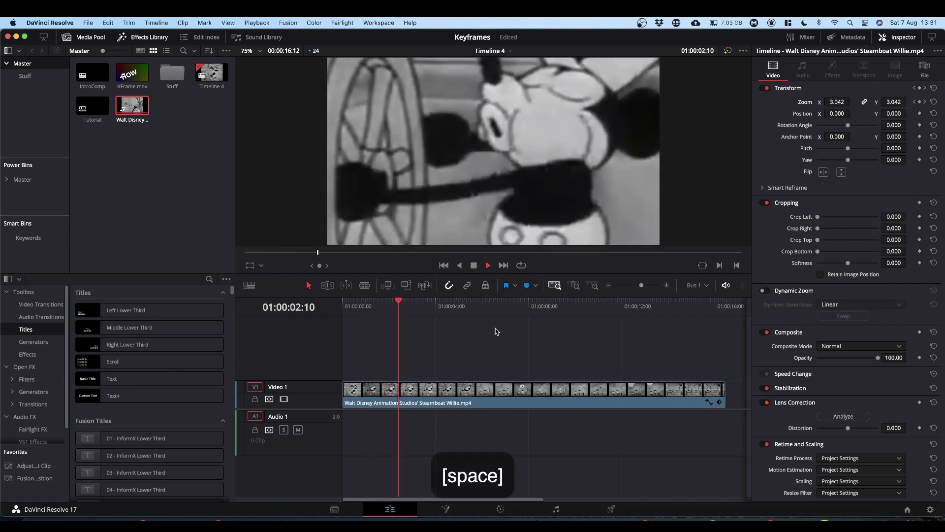
key(space)
drag(416, 302, 389, 310)
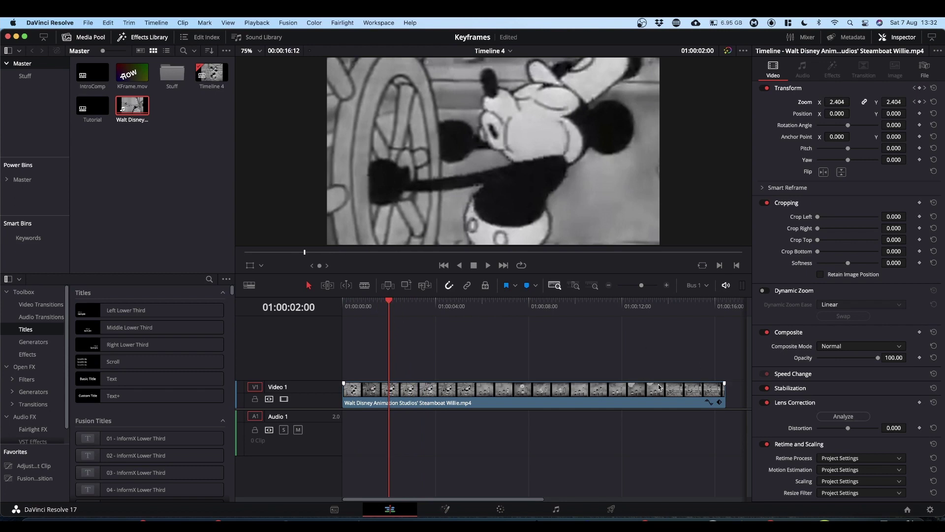
click(708, 402)
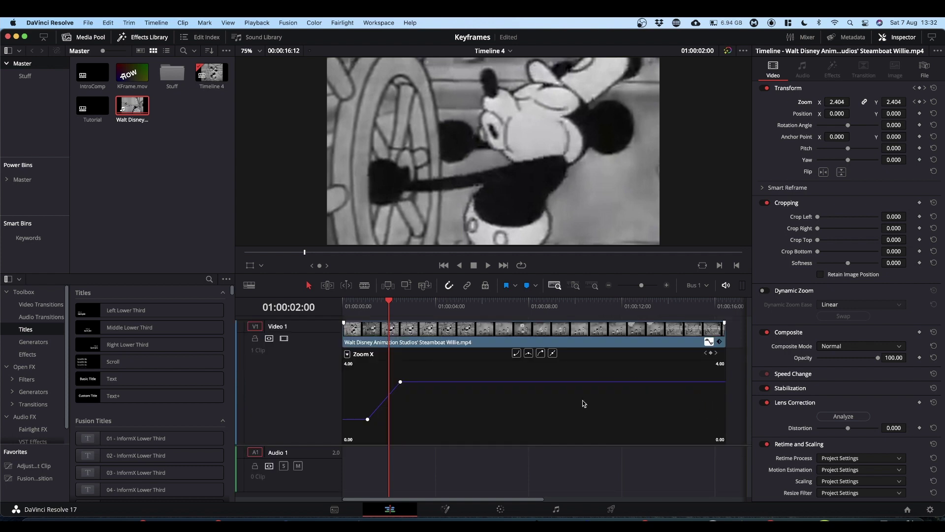
click(367, 419)
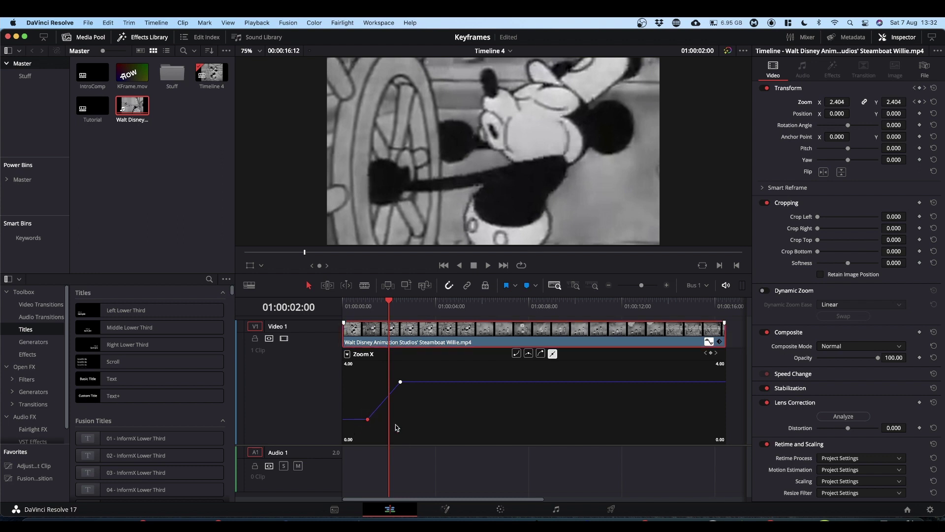
click(516, 354)
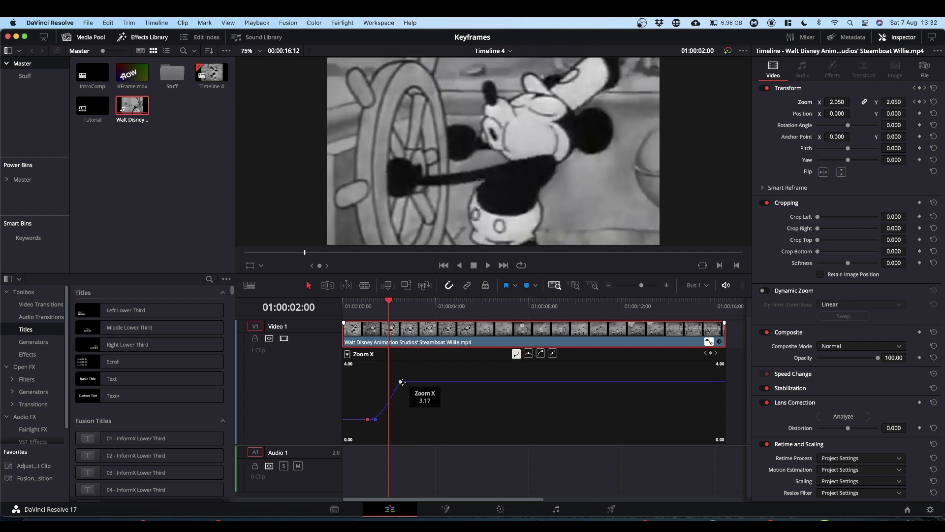
click(400, 382)
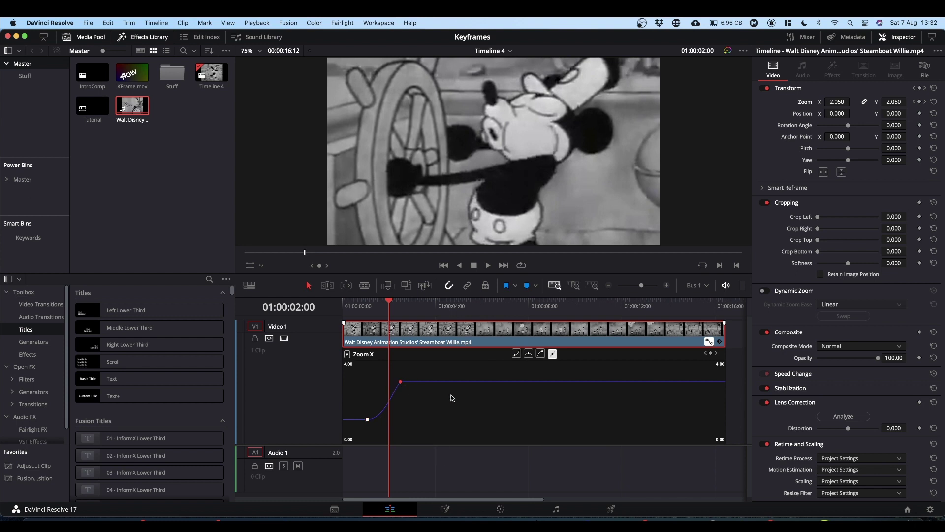
click(541, 354)
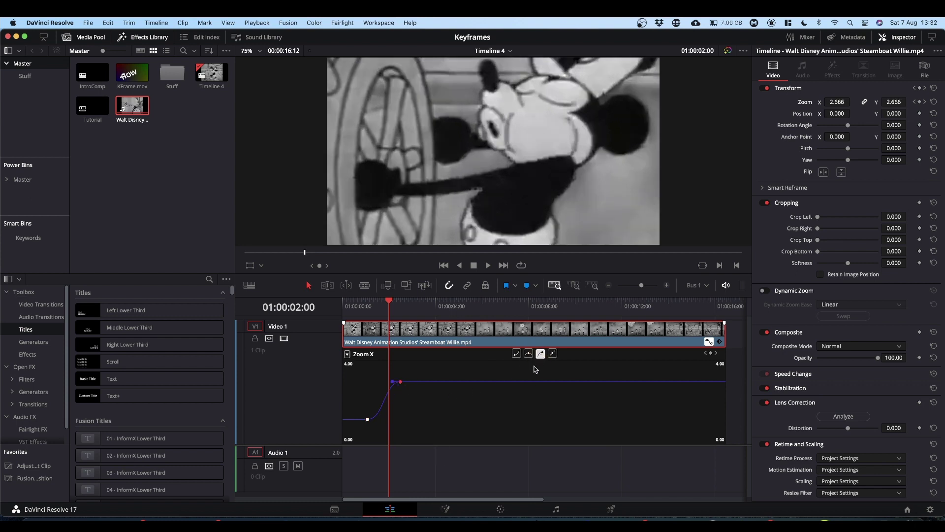
mouse_move(362, 422)
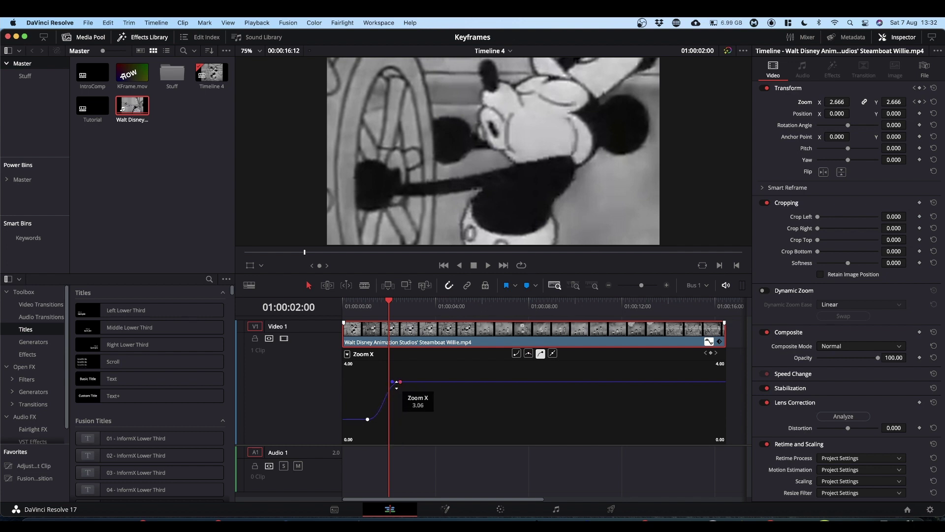
drag(390, 301, 358, 309)
key(space)
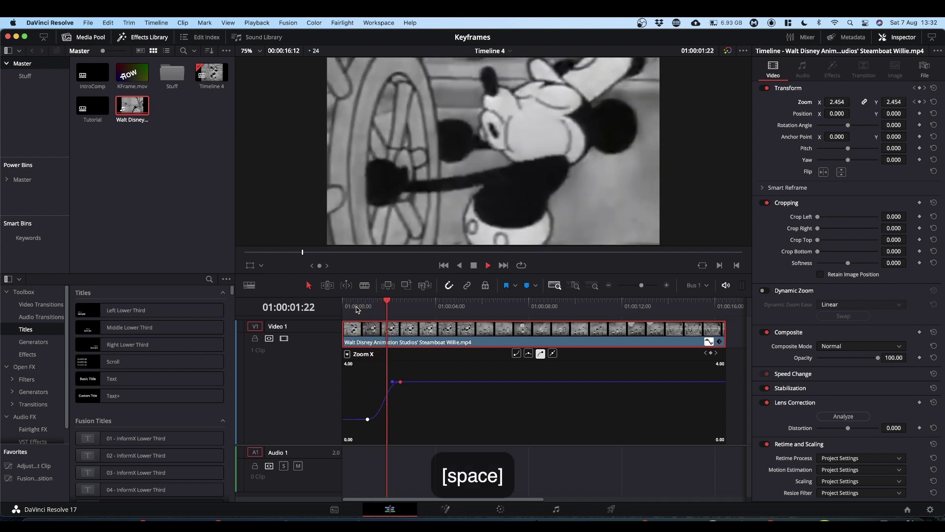
key(space)
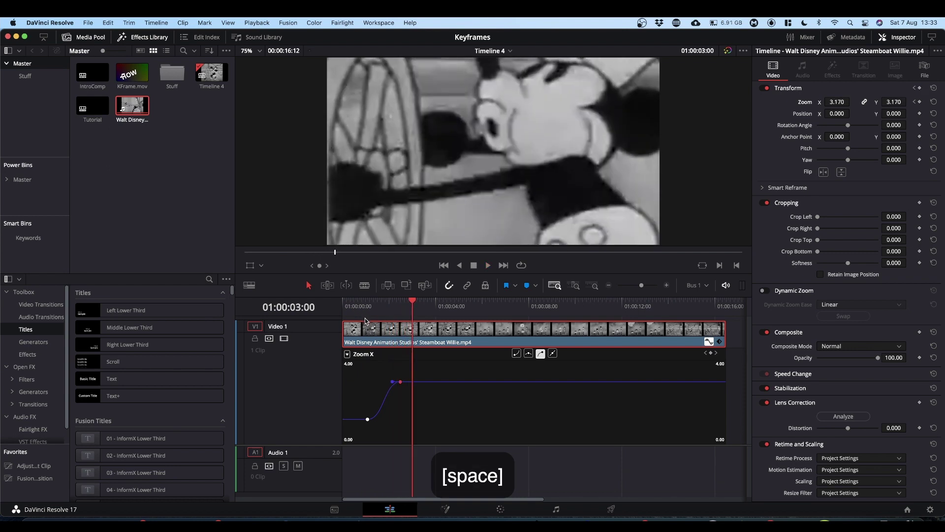
key(super)
key(super+z)
key(super+z)
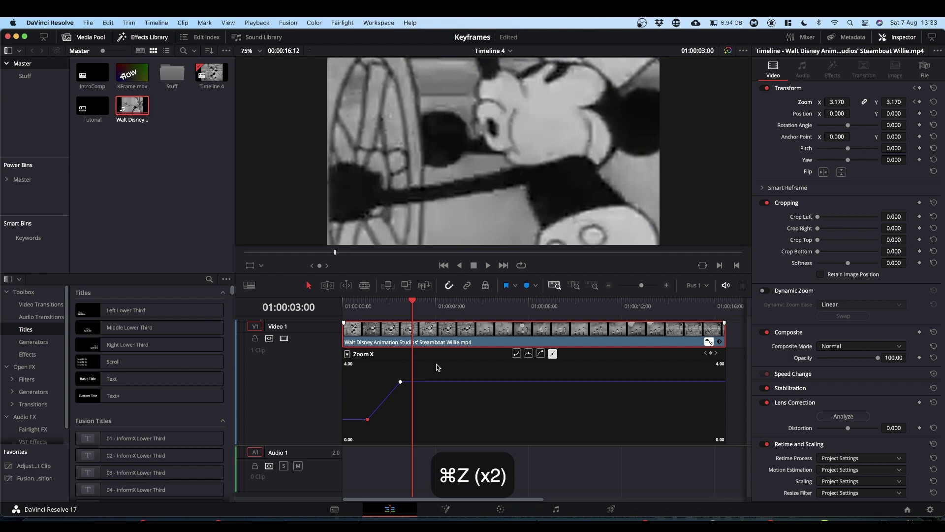
Hide the curve editor and step between the two Zoom keyframes, ending on the first
click(709, 341)
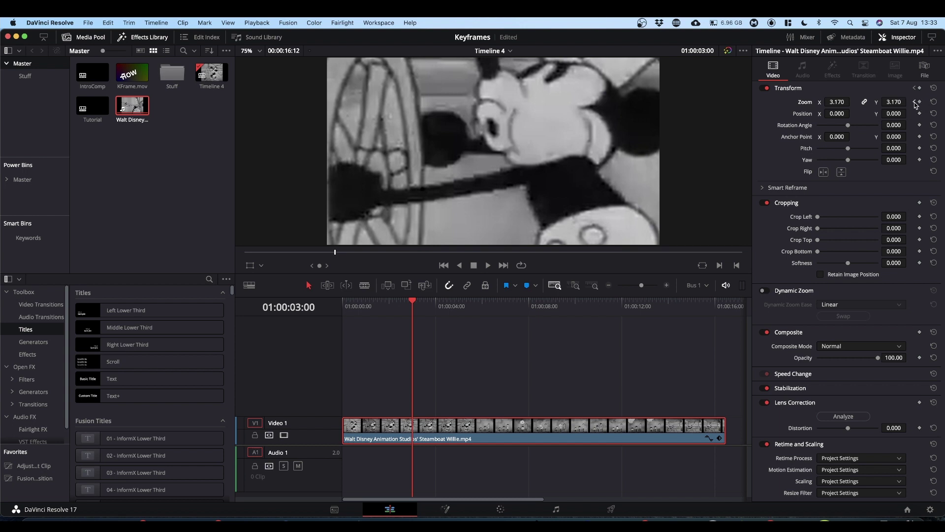
click(915, 102)
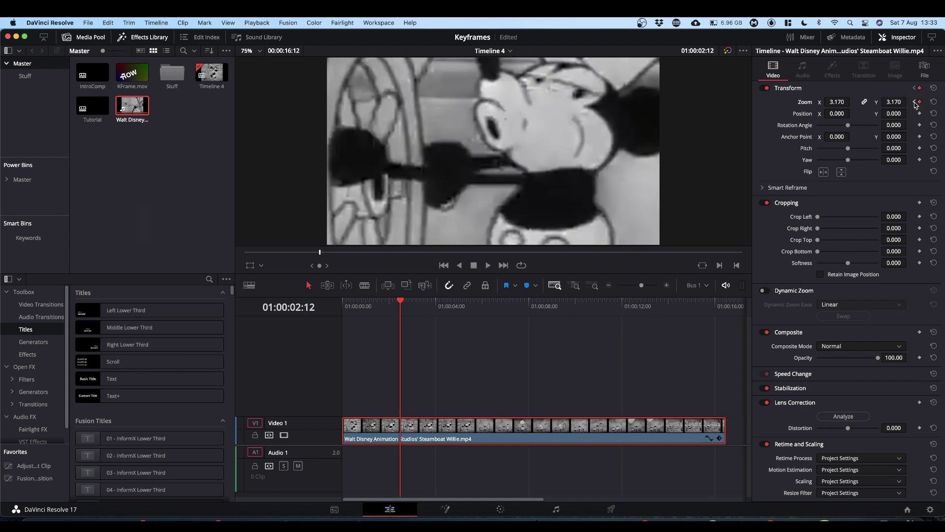
click(915, 103)
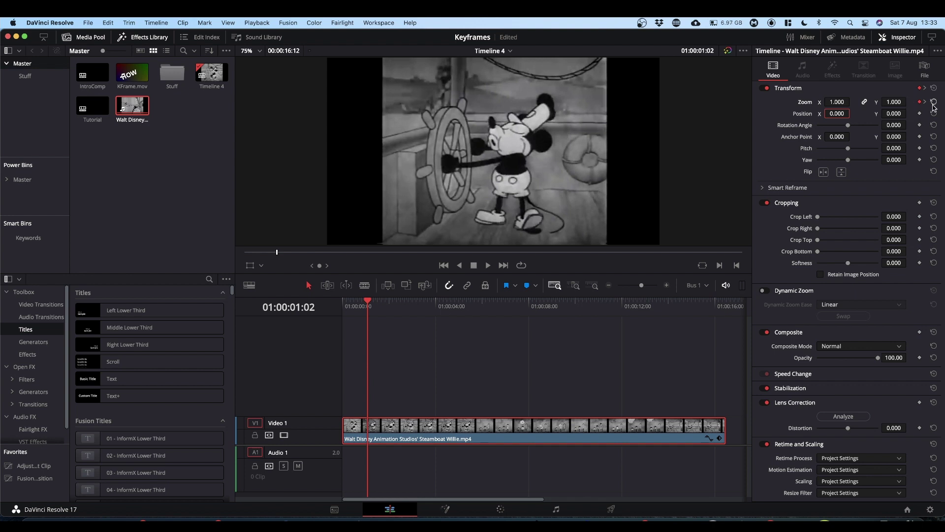
click(926, 102)
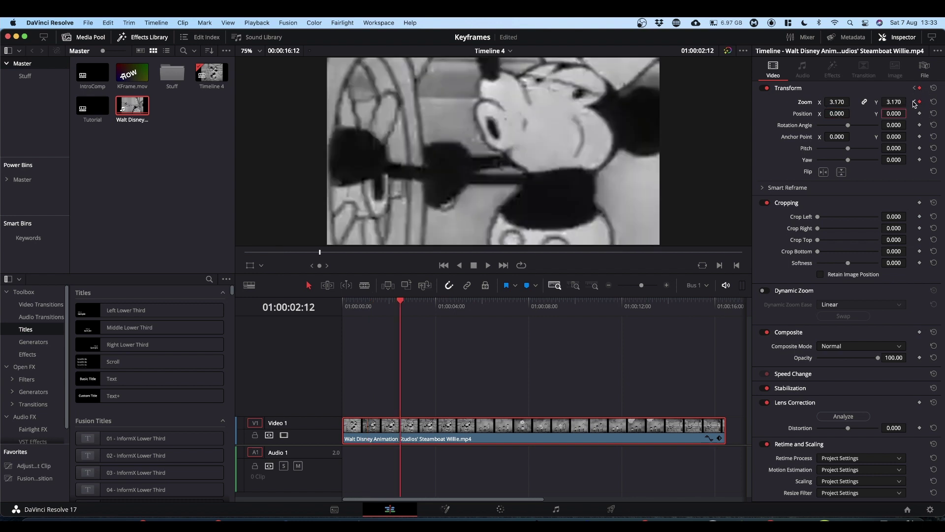
click(915, 102)
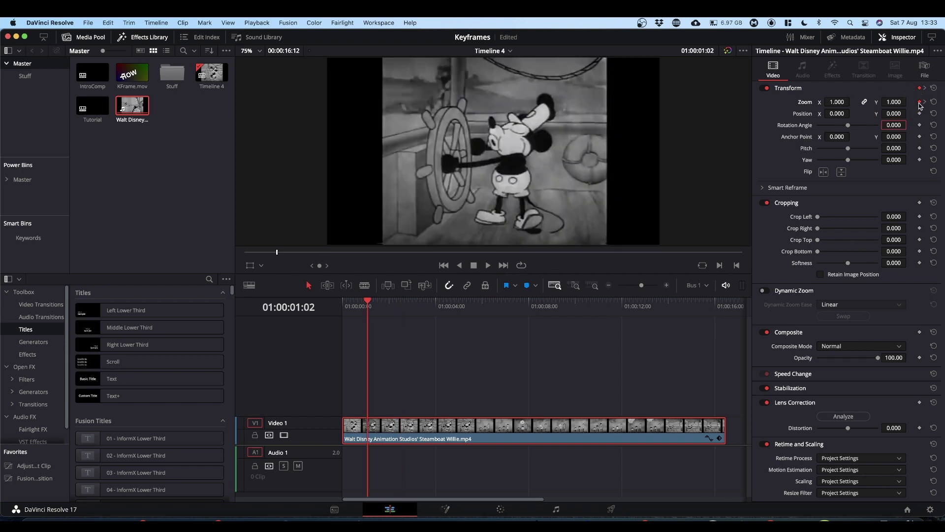
Set the first Zoom keyframe's interpolation to Ease Out
right_click(920, 103)
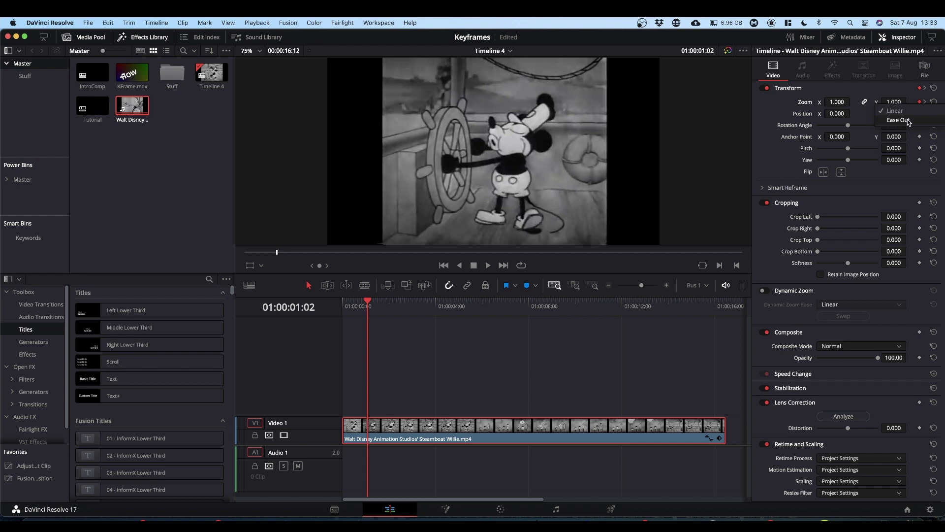
click(909, 121)
click(925, 102)
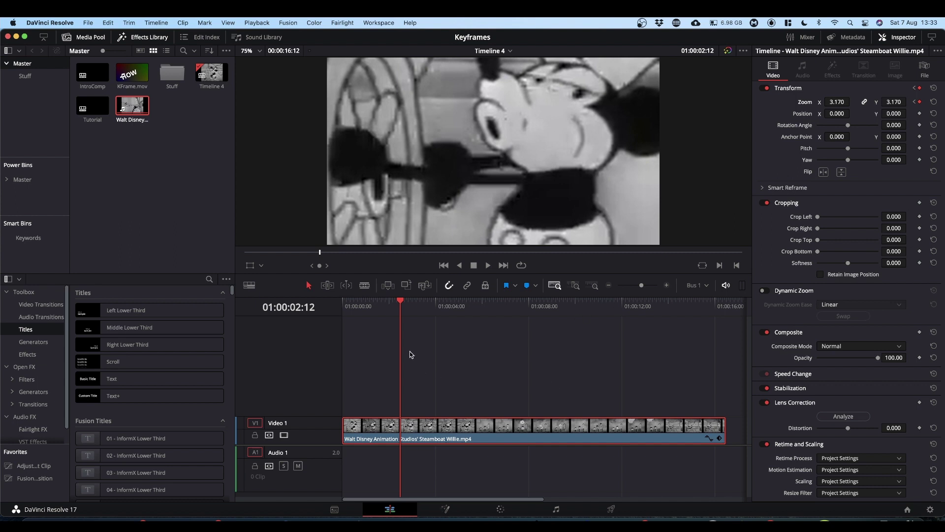
drag(401, 301, 364, 307)
key(space)
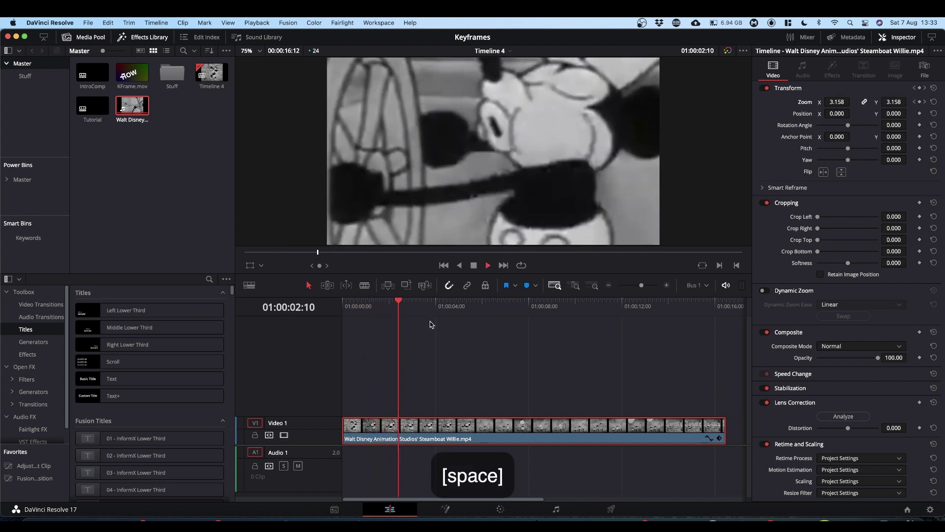
drag(409, 303, 362, 305)
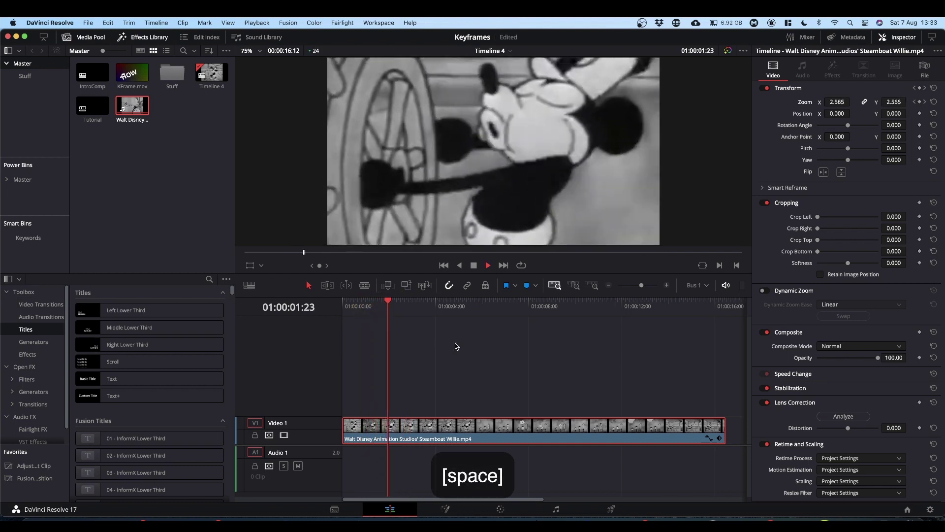
key(space)
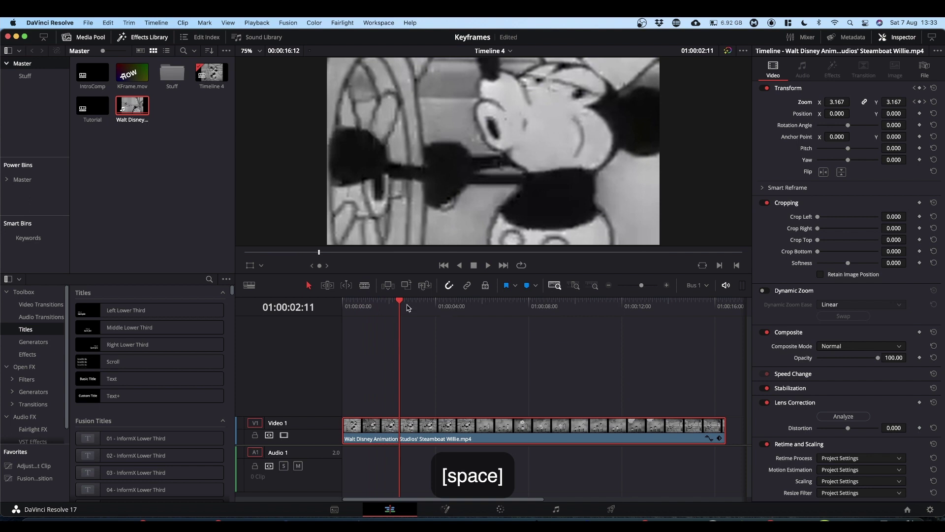
drag(400, 302, 366, 305)
key(space)
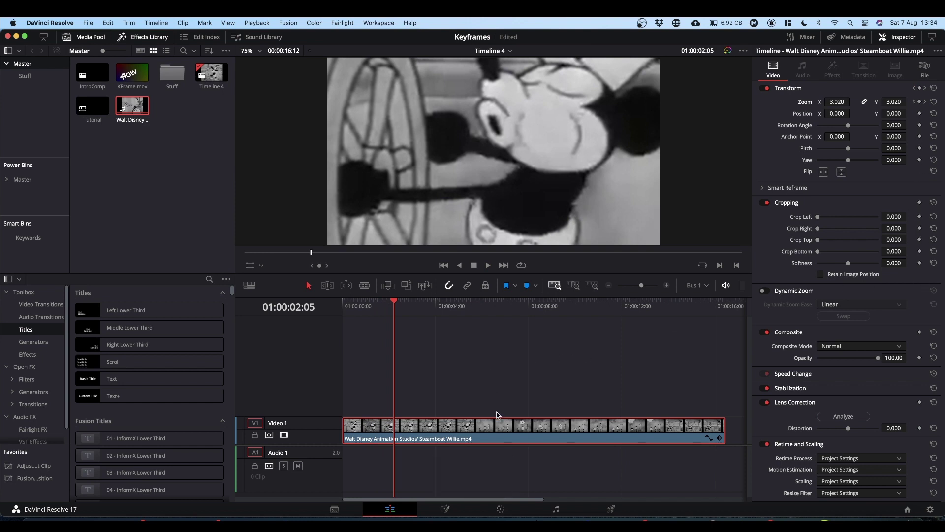
Place a Fusion Composition on Video 1 after the Steamboat Willie clip
drag(433, 502, 623, 494)
drag(40, 478, 397, 441)
key(shift+z)
click(677, 311)
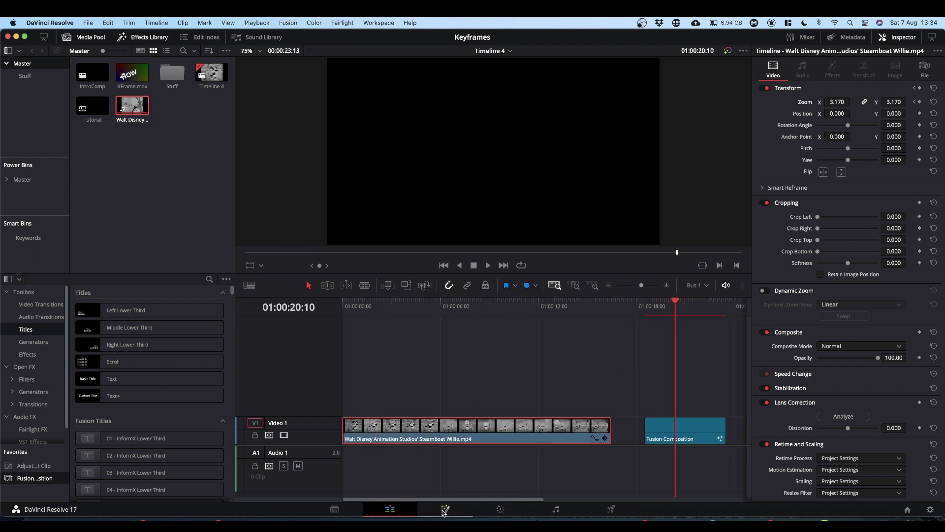
Open the composition in Fusion and add a Text+ node beside MediaOut1
click(422, 508)
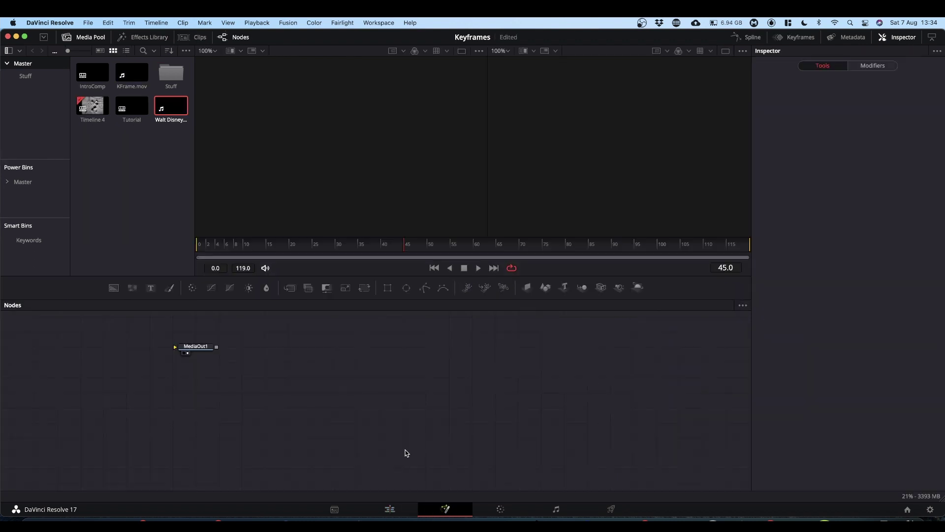
drag(195, 347, 540, 438)
drag(151, 288, 309, 408)
Make Text1 read 'Simon' and show its output in the viewer
click(816, 160)
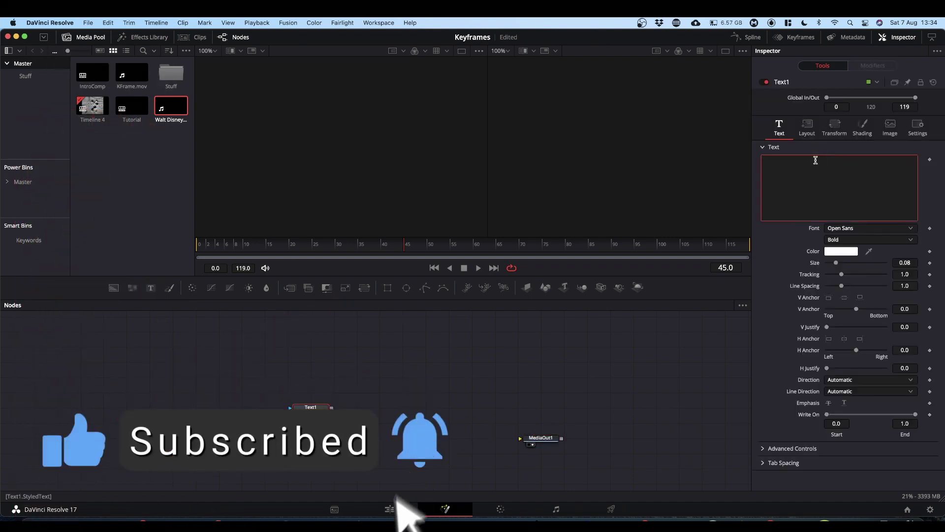
text(Simon)
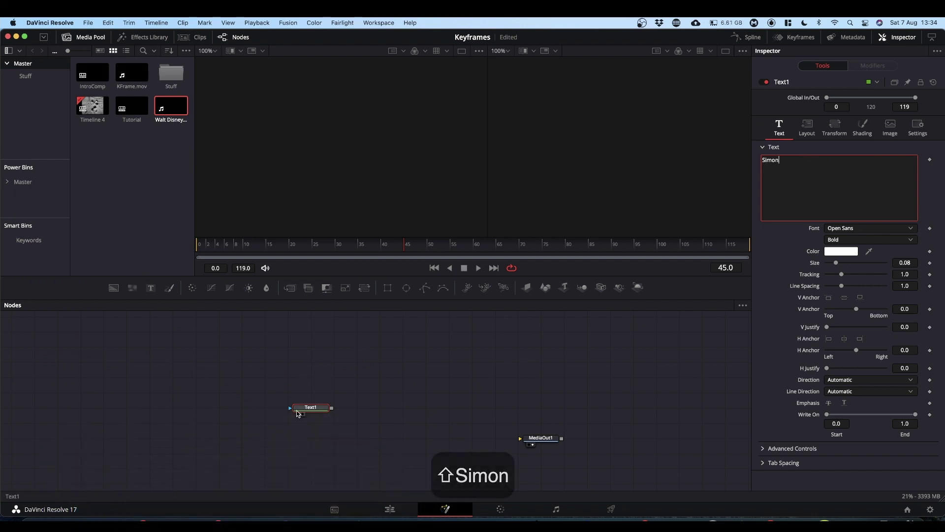
drag(311, 409, 615, 149)
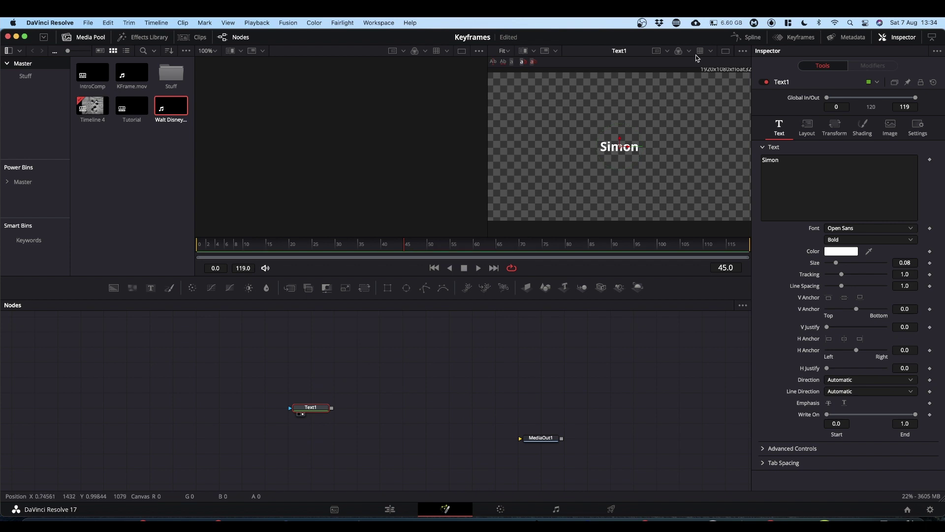
Switch to a single viewer and enlarge the text to size 0.2795
click(726, 51)
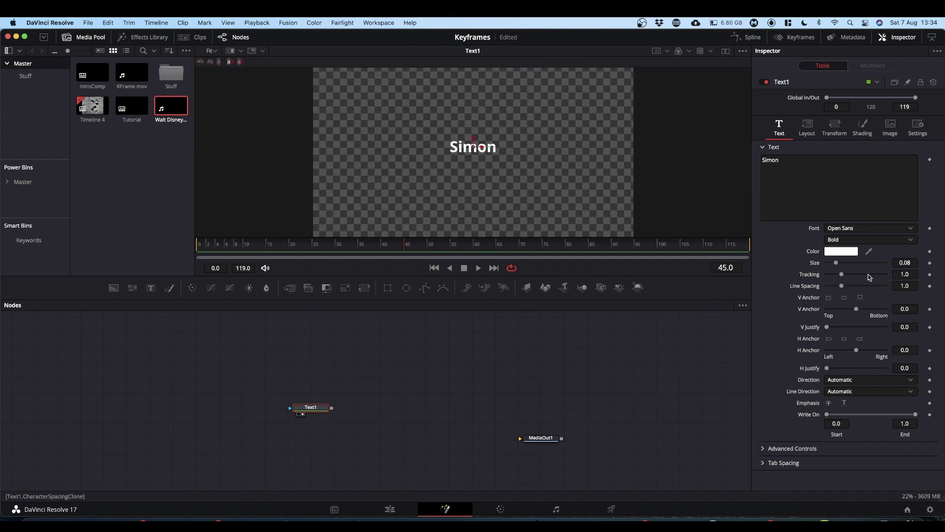
drag(836, 263, 860, 265)
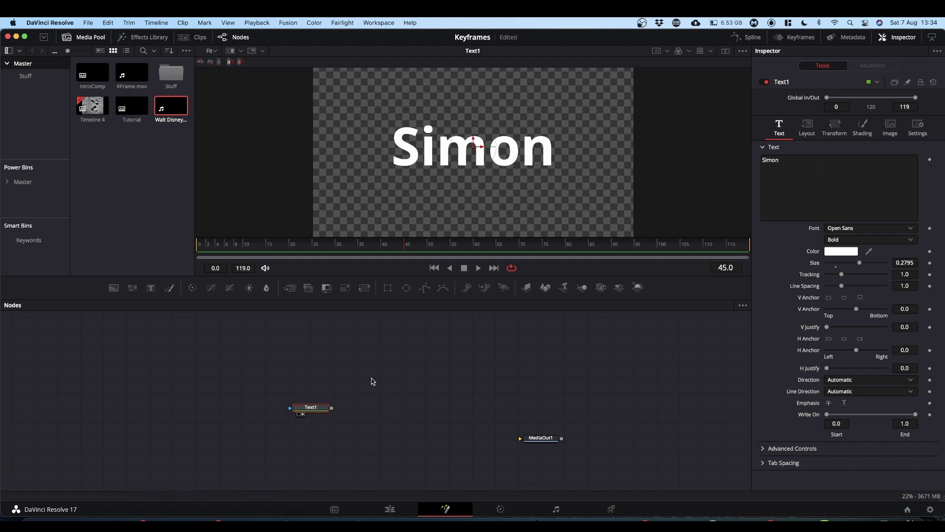
drag(405, 245, 740, 253)
drag(722, 246, 309, 247)
Keyframe Text1's Center with Y -0.131 at frame 24 and Y 0.5 at frame 48
click(808, 126)
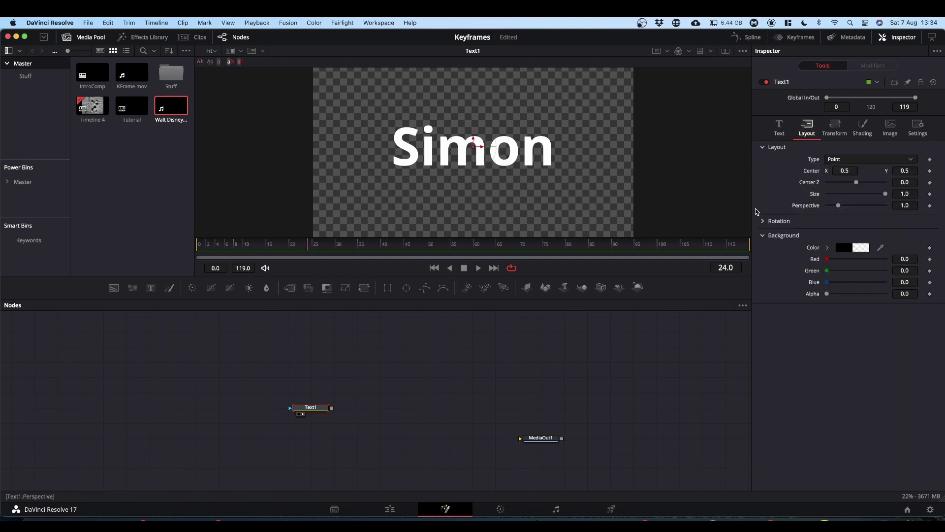
click(930, 171)
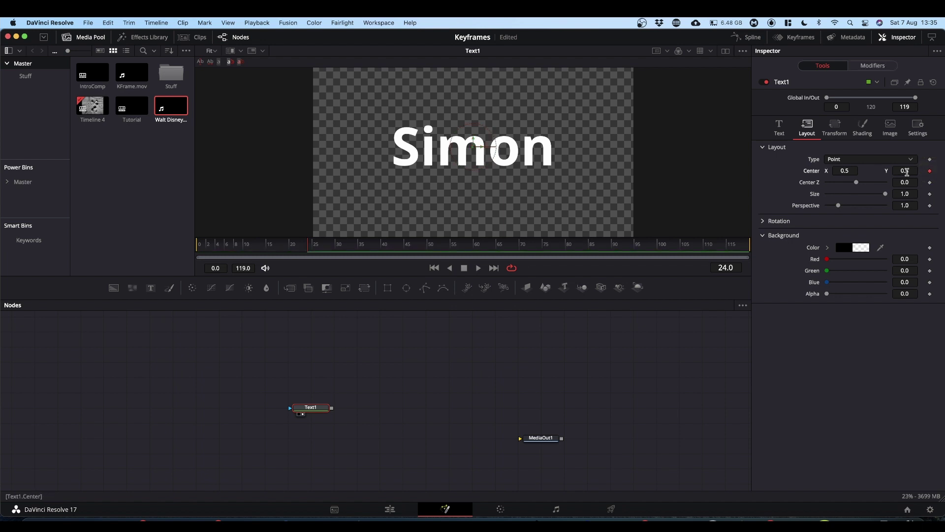
drag(906, 169, 610, 197)
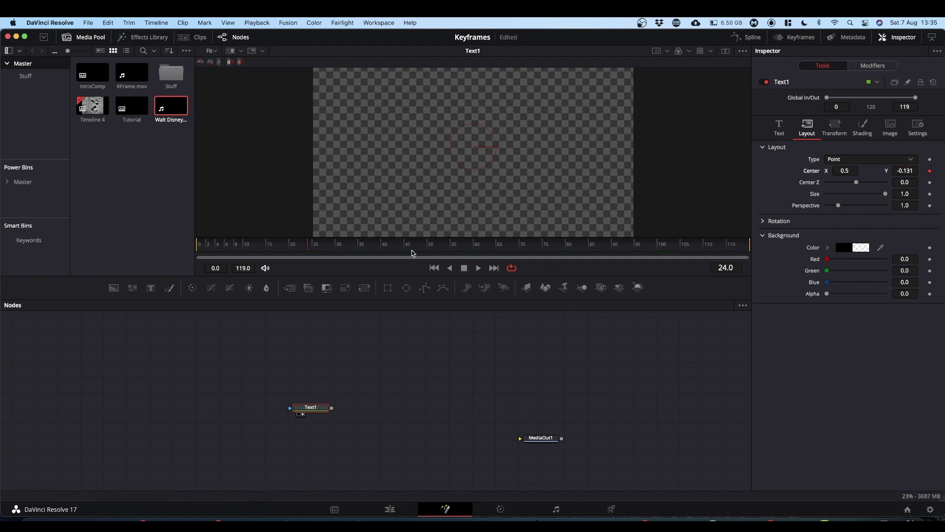
drag(412, 253, 423, 253)
click(906, 170)
text(.5)
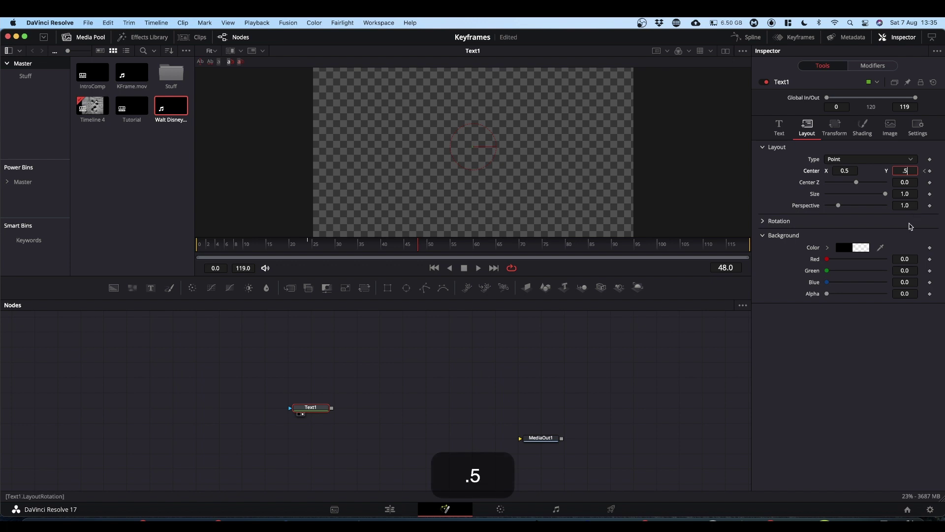
key(Return)
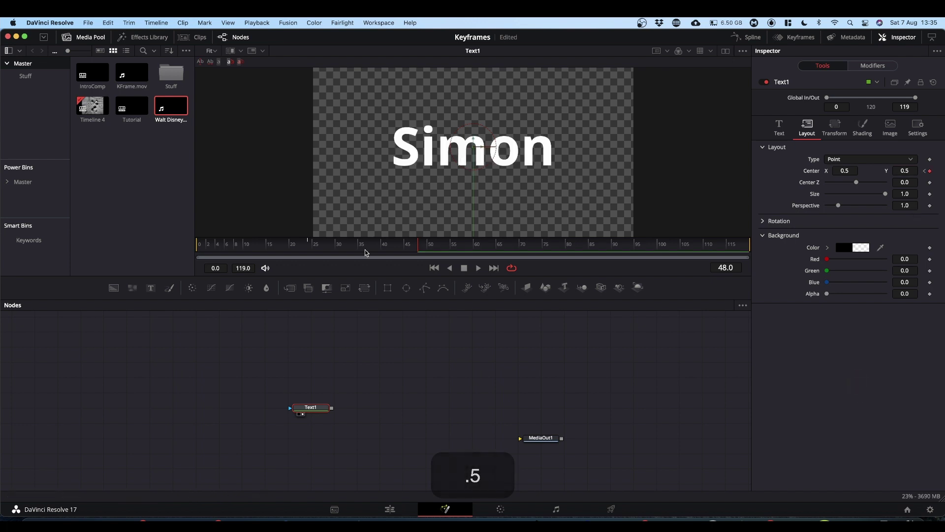
Play and scrub through the rise to check the animation
drag(418, 251, 289, 249)
key(space)
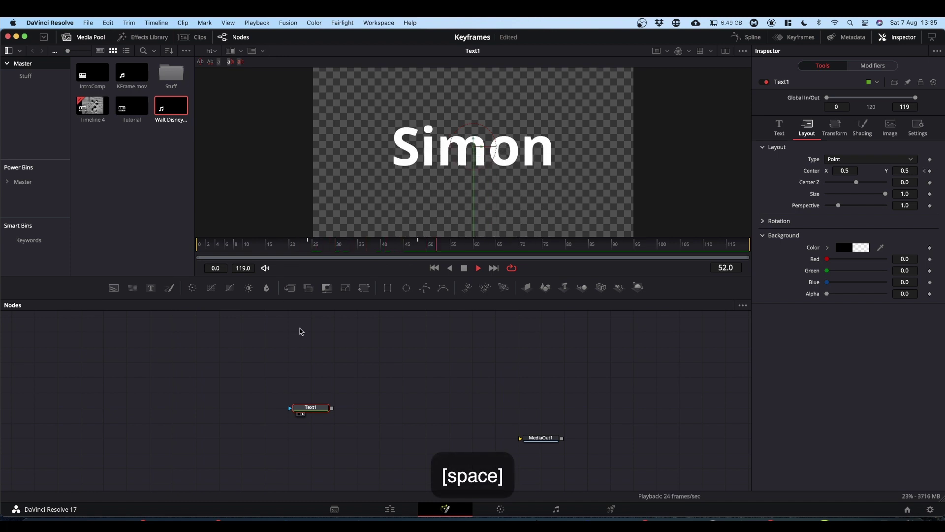
key(space)
drag(490, 247, 377, 268)
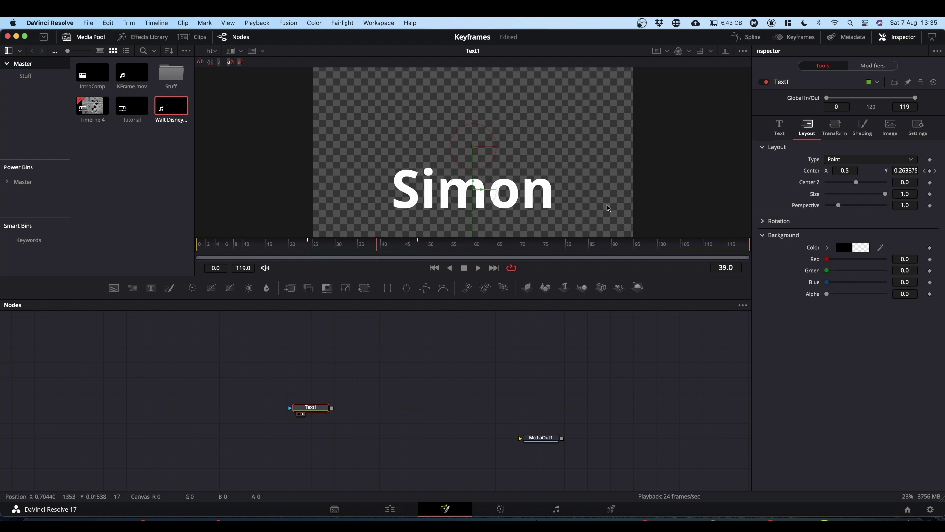
In the Spline editor, fit Text1's Center curve and smooth both keyframes
click(754, 39)
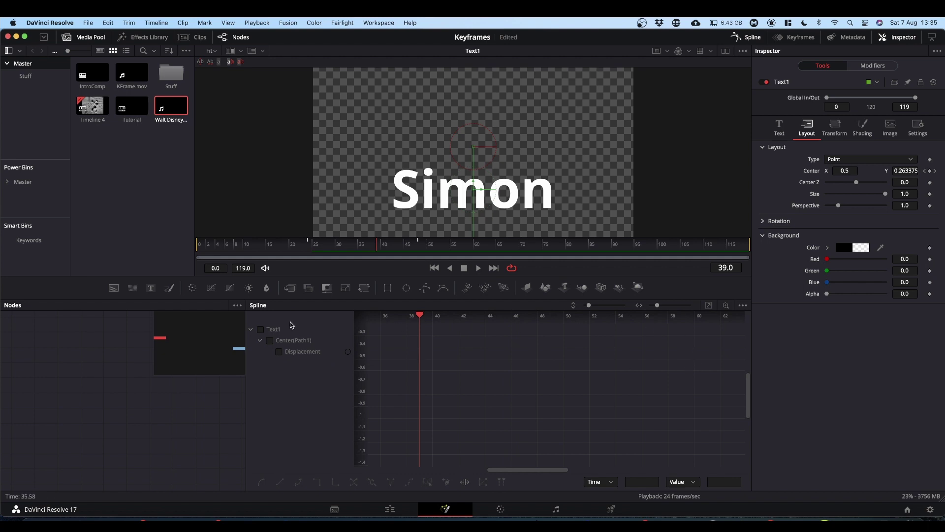
click(261, 330)
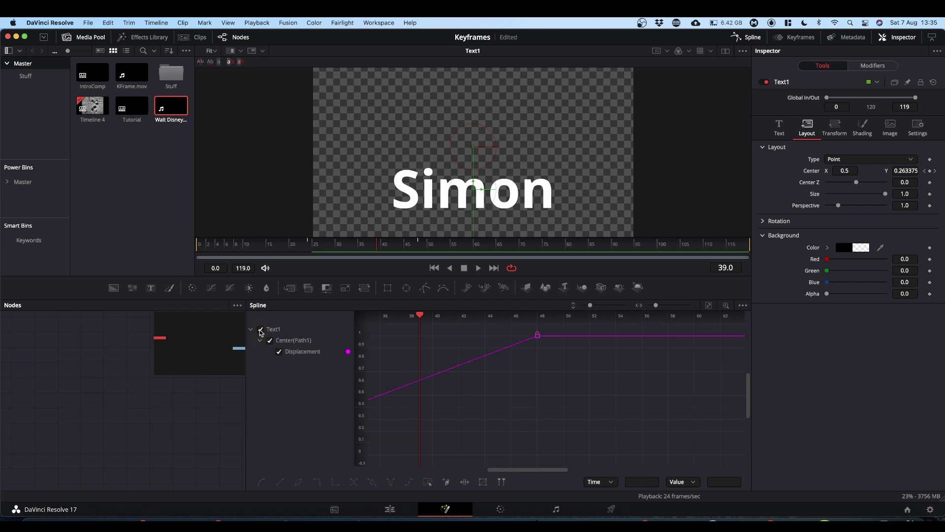
click(709, 307)
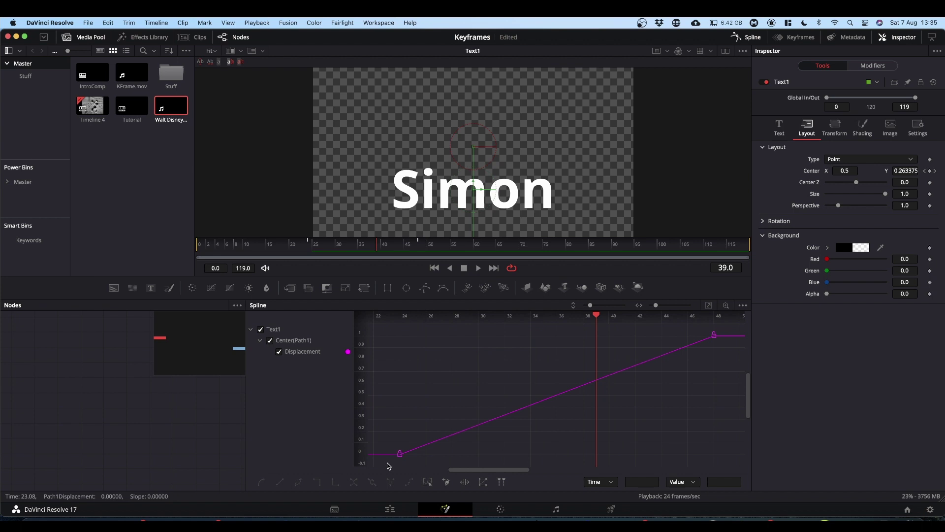
drag(389, 464, 727, 329)
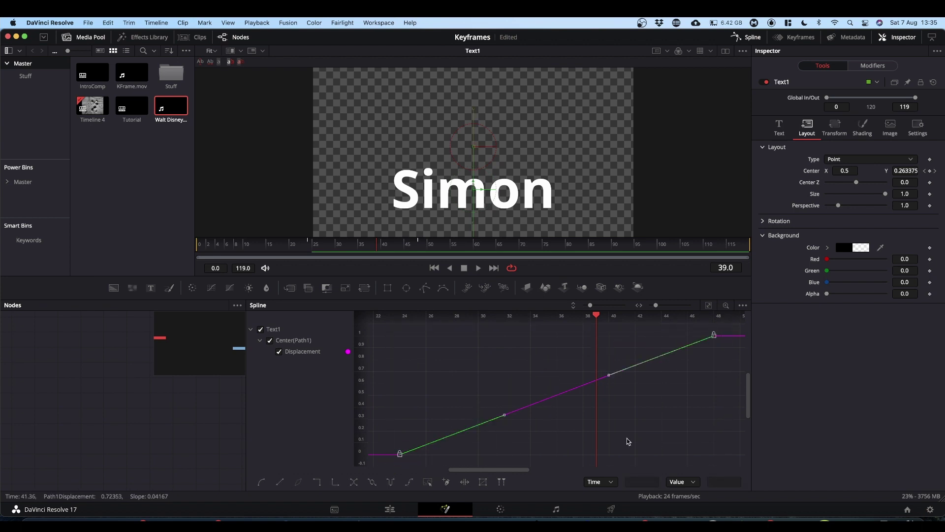
key(s)
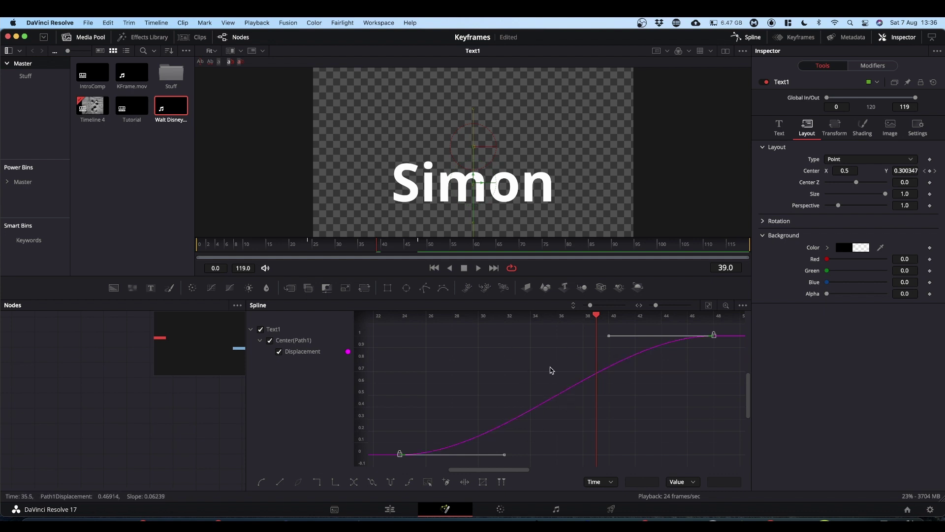
Option-drag the end keyframe's left handle to lengthen the landing ease, then play back
drag(596, 317, 398, 350)
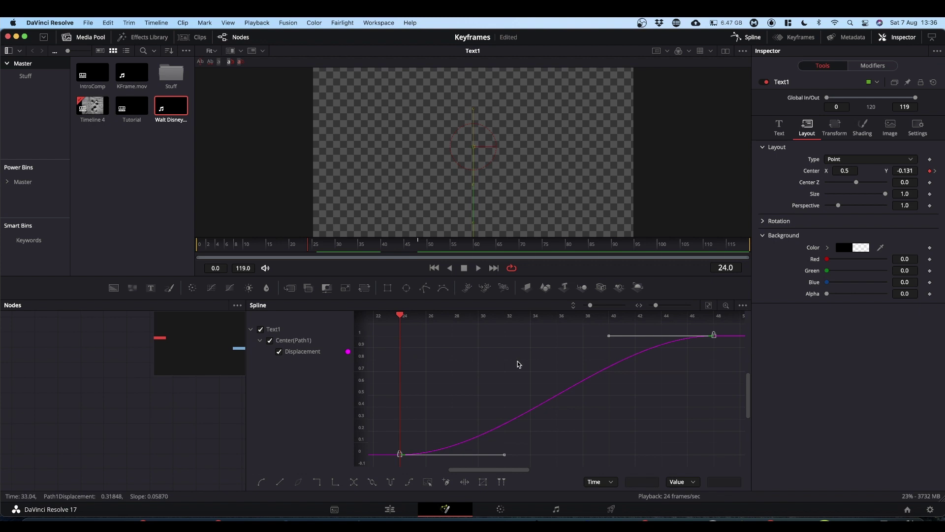
key(alt)
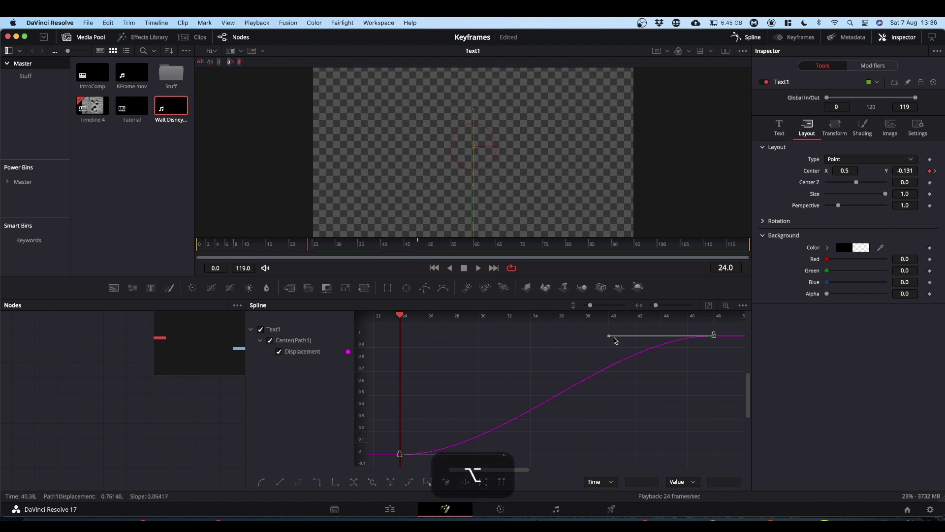
drag(609, 336, 400, 353)
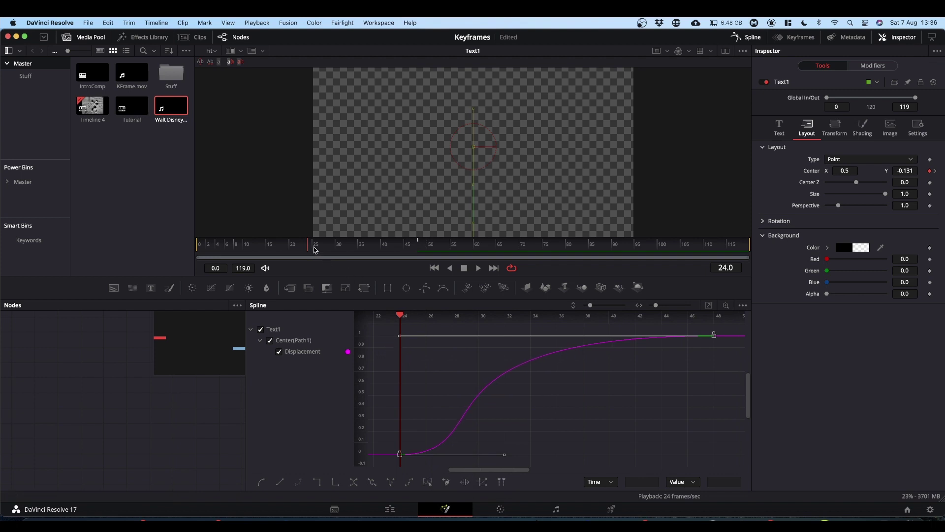
drag(308, 247, 194, 255)
key(space)
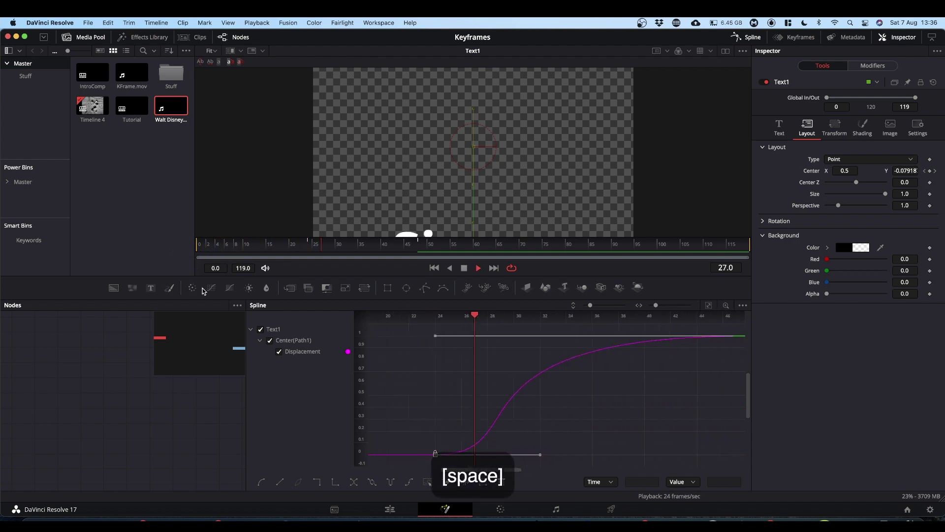
key(space)
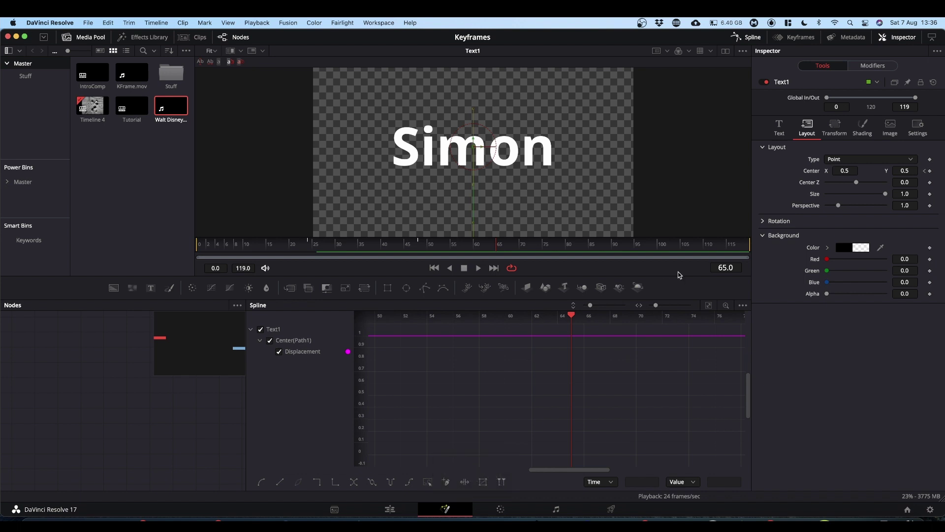
Keyframe Simon higher at Center Y 0.803402 on frame 40 to overshoot
click(752, 40)
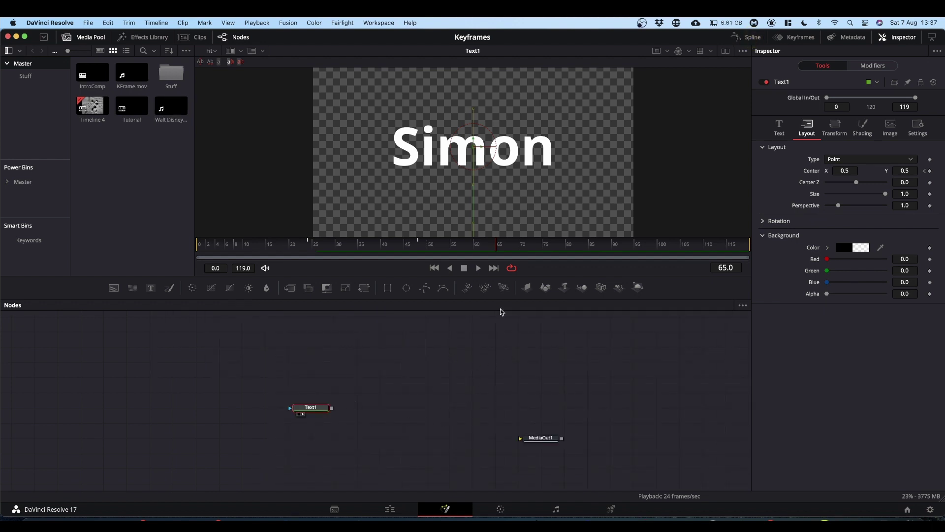
drag(498, 246, 423, 281)
drag(424, 248, 385, 256)
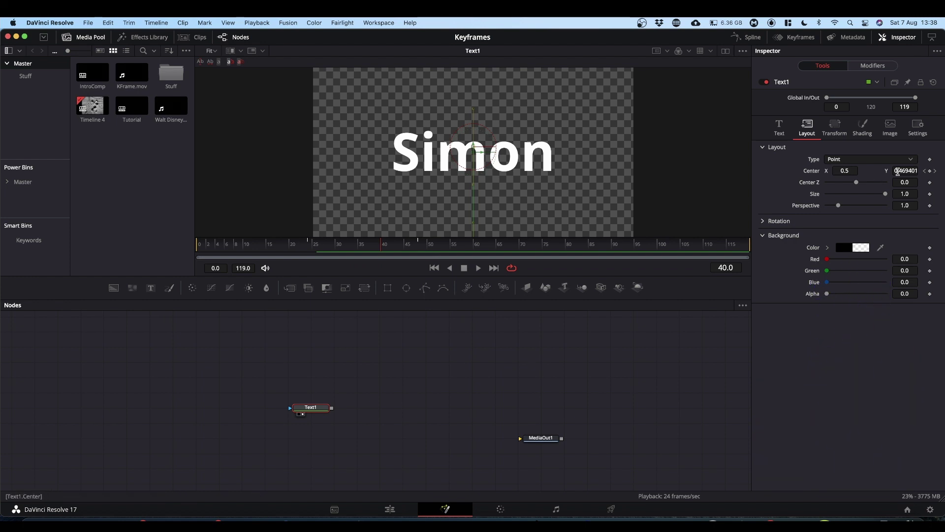
drag(899, 170, 585, 170)
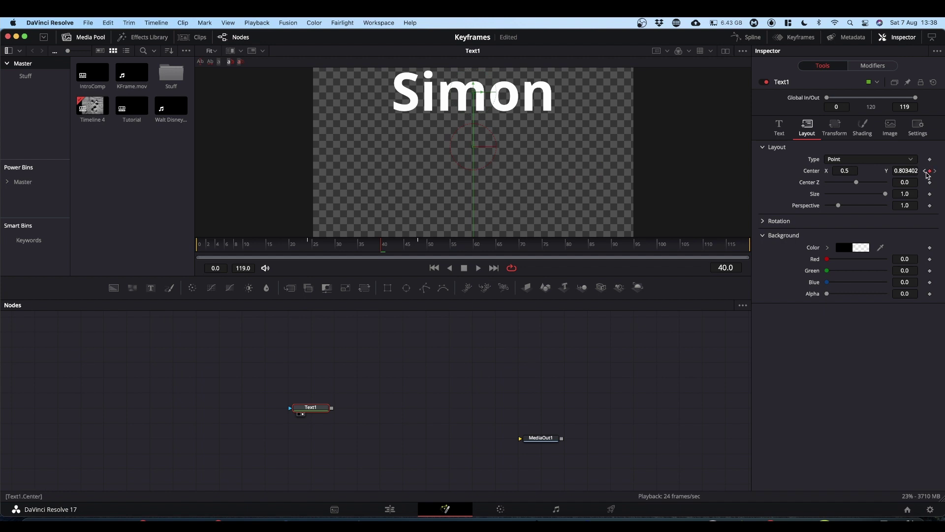
Step through the Center keyframes at frames 24, 40 and 48, then play from frame 19
click(924, 171)
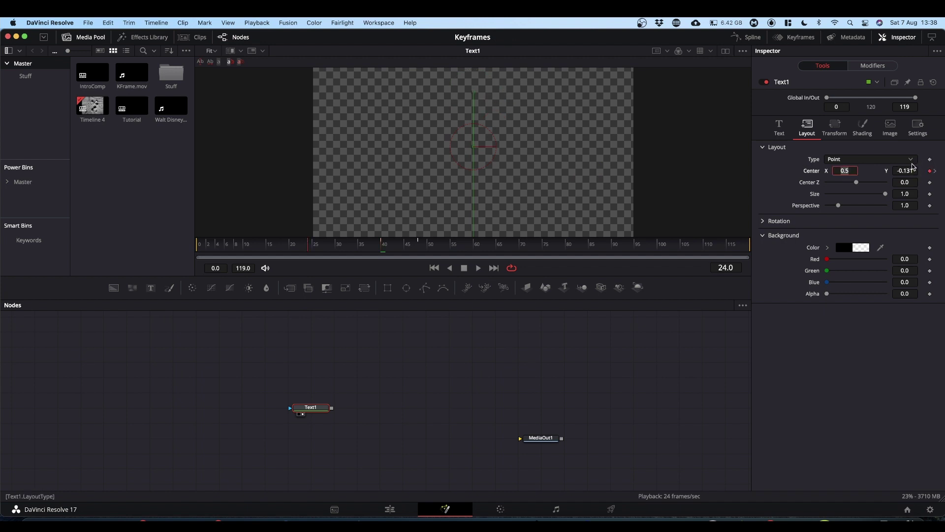
click(936, 172)
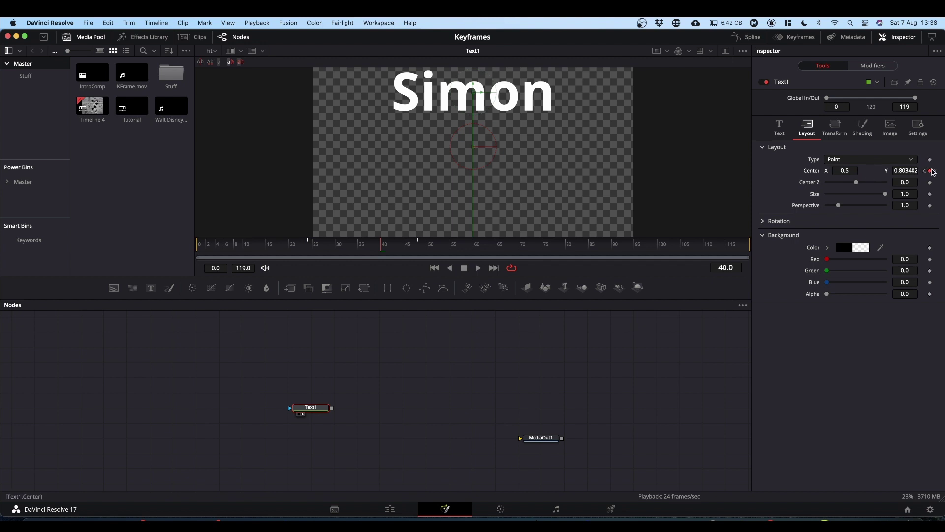
click(936, 171)
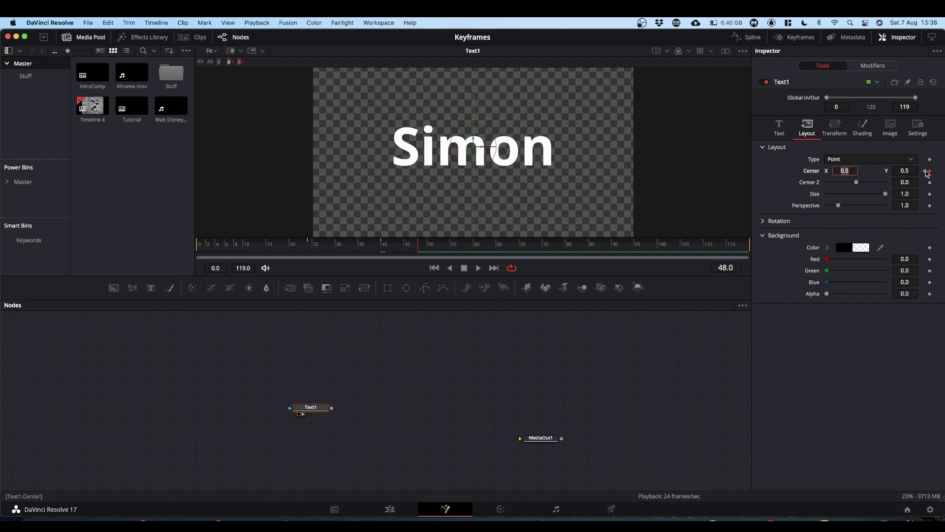
click(925, 171)
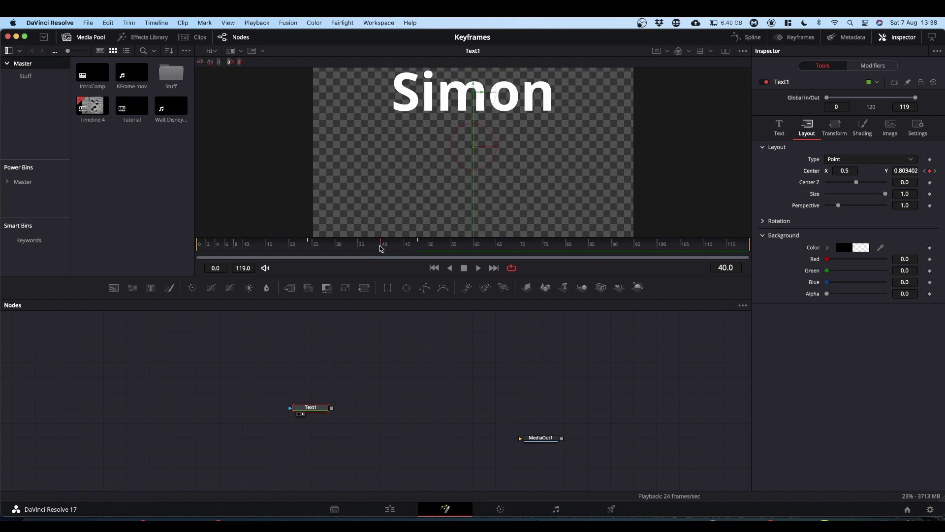
drag(382, 249, 286, 247)
key(space)
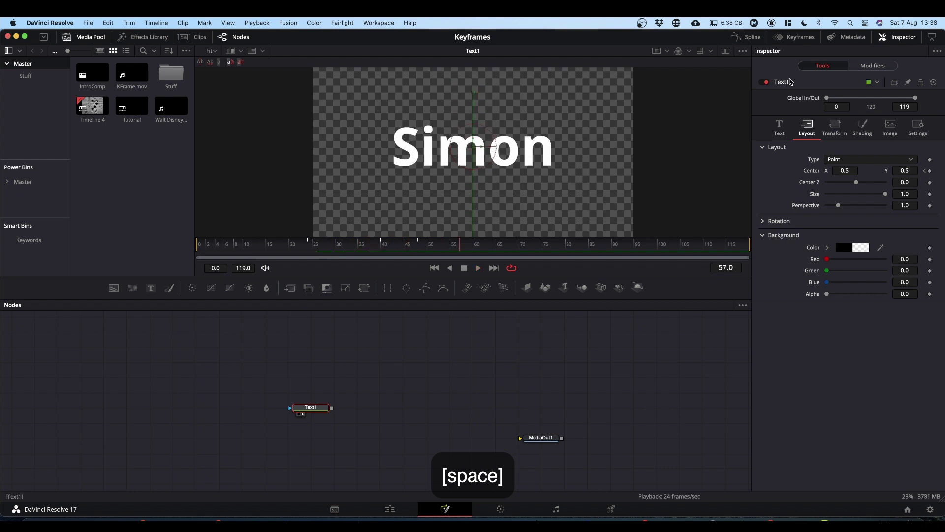
Select all four Displacement keyframes in the Spline editor, make them linear, then smooth them
click(753, 38)
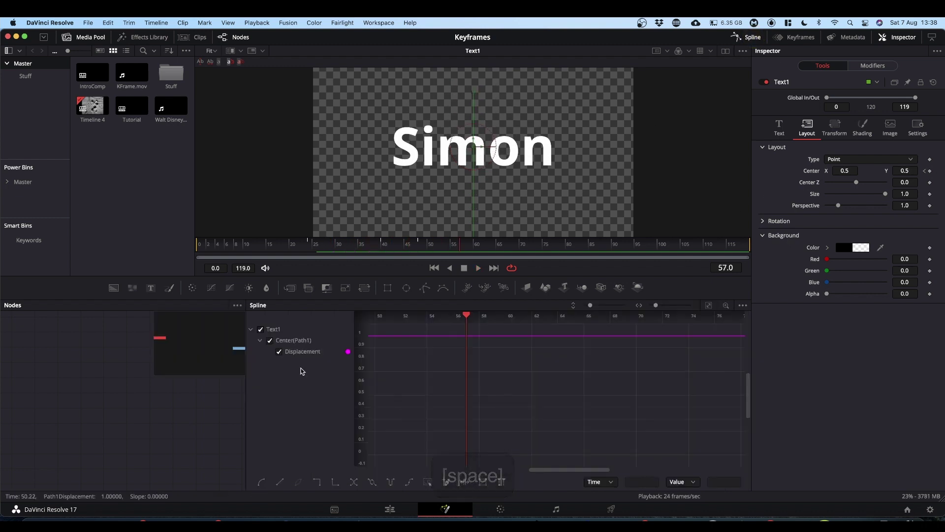
click(708, 306)
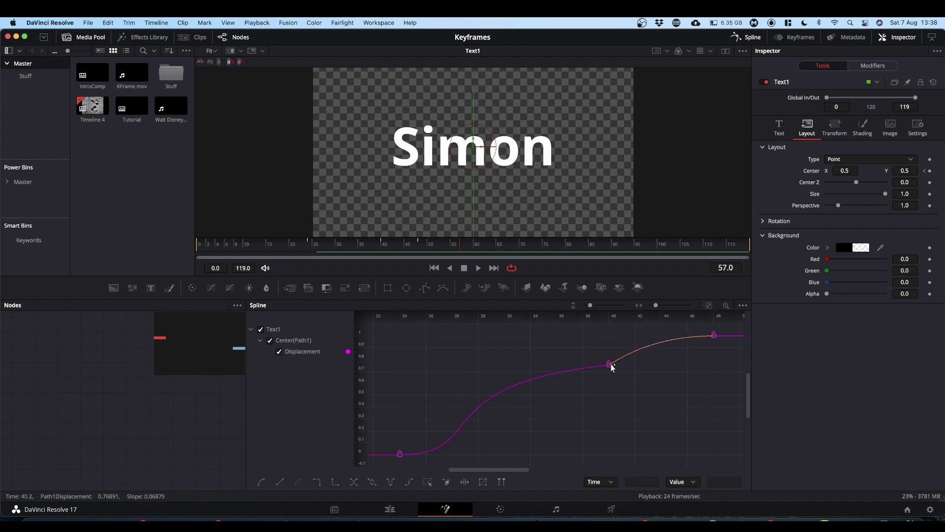
drag(385, 461, 731, 330)
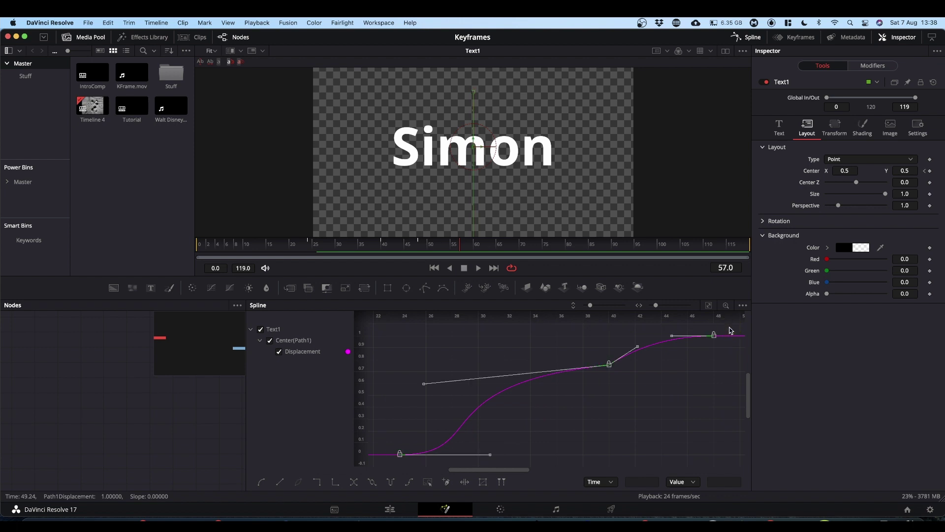
key(super+l)
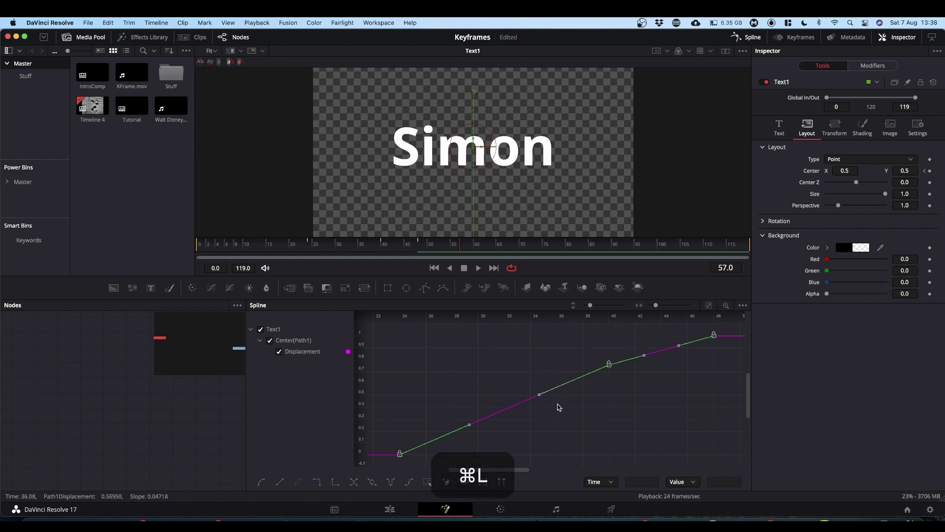
key(s)
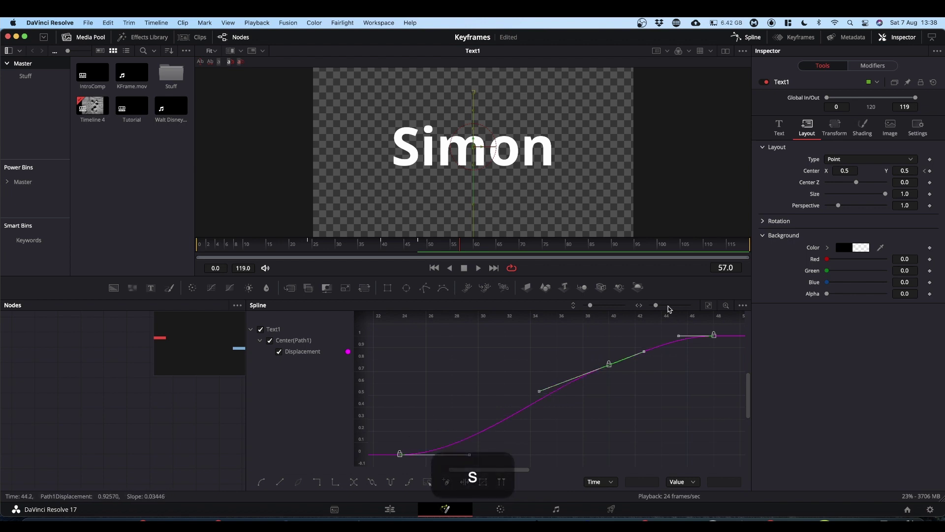
Play back the eased rise from around frame 18 until Simon settles
click(416, 249)
click(284, 256)
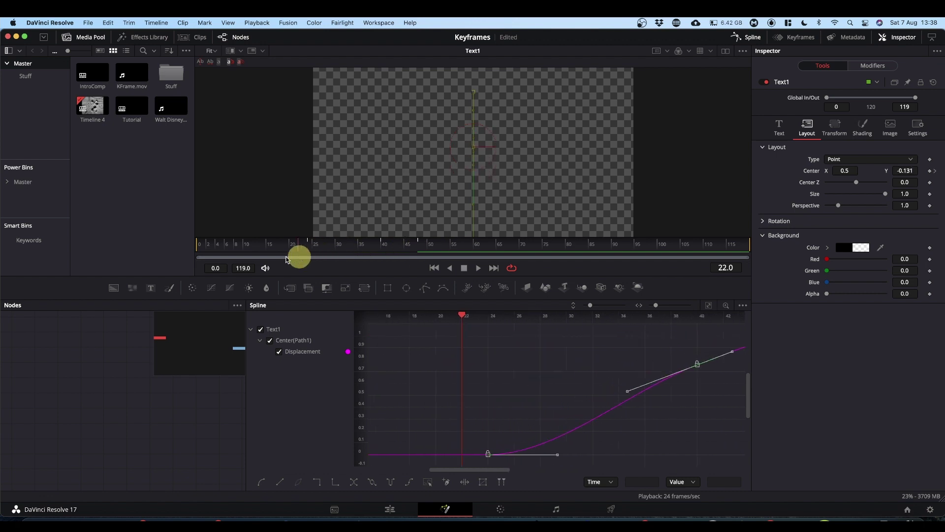
key(space)
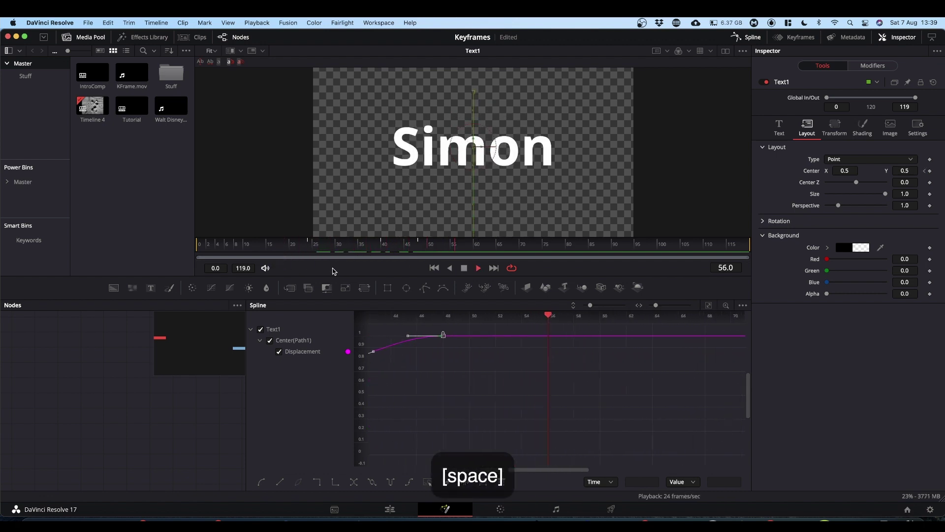
key(space)
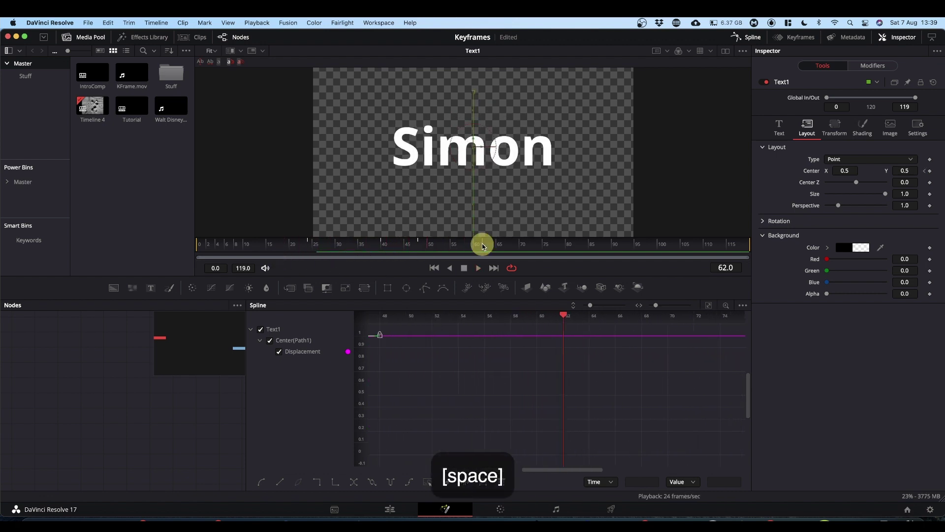
click(298, 248)
key(space)
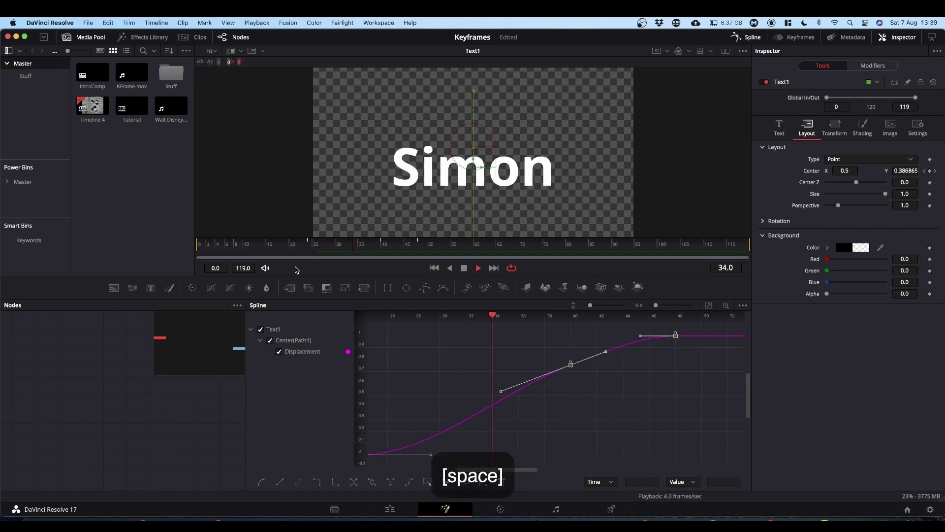
key(space)
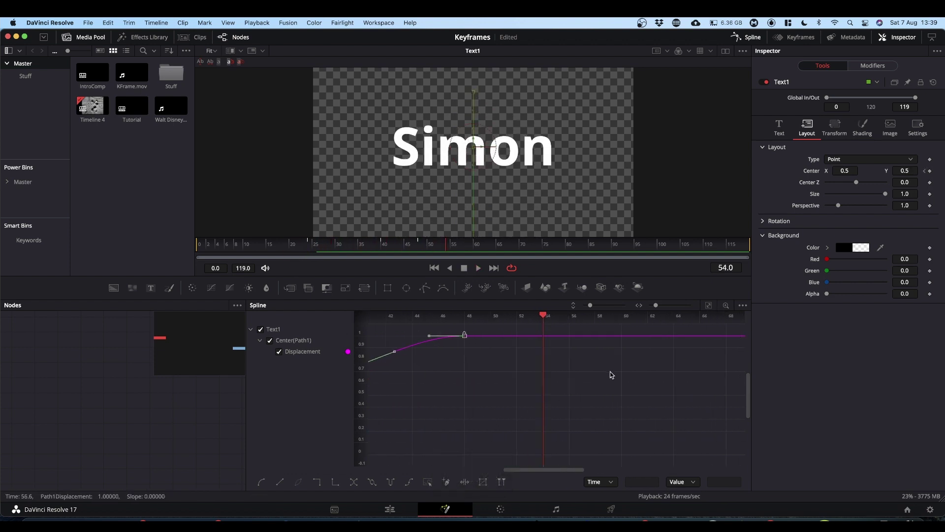
Switch from the Spline view to the Keyframes editor, fit it, and expand Text1's Center track
click(752, 39)
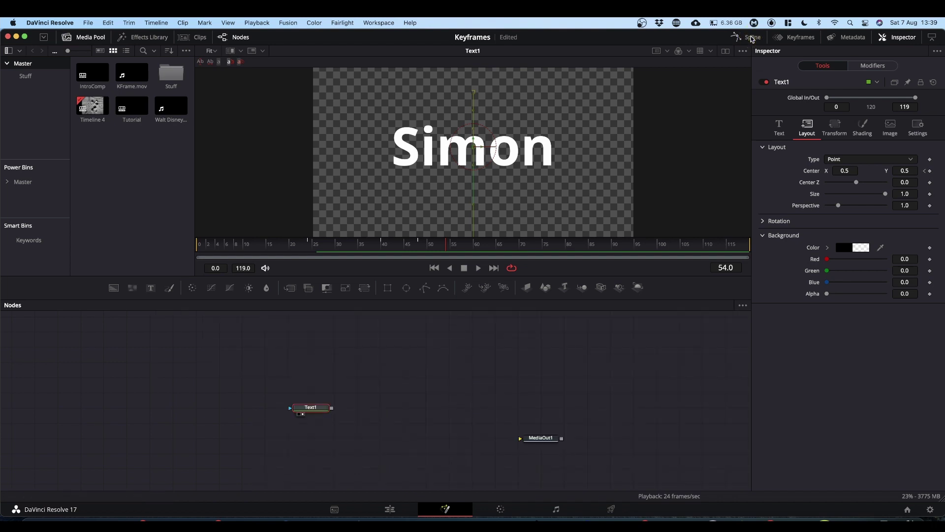
click(801, 38)
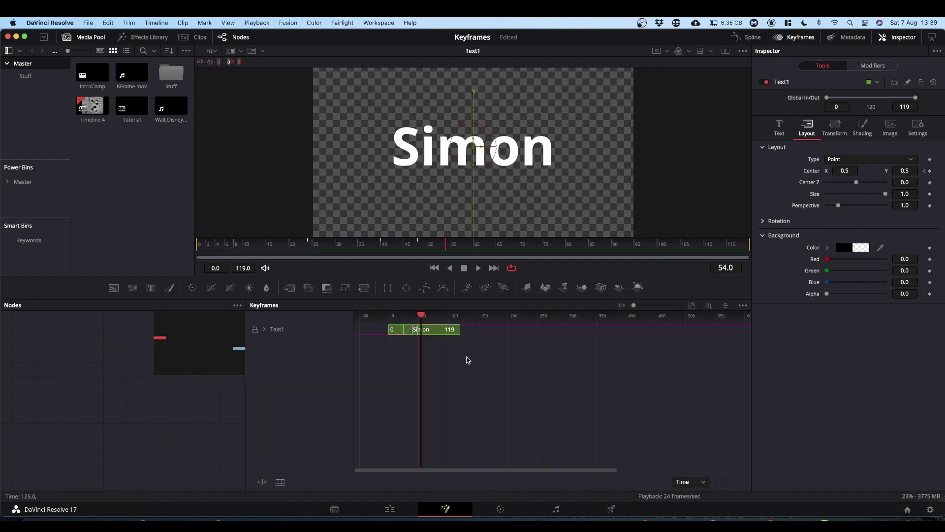
click(692, 307)
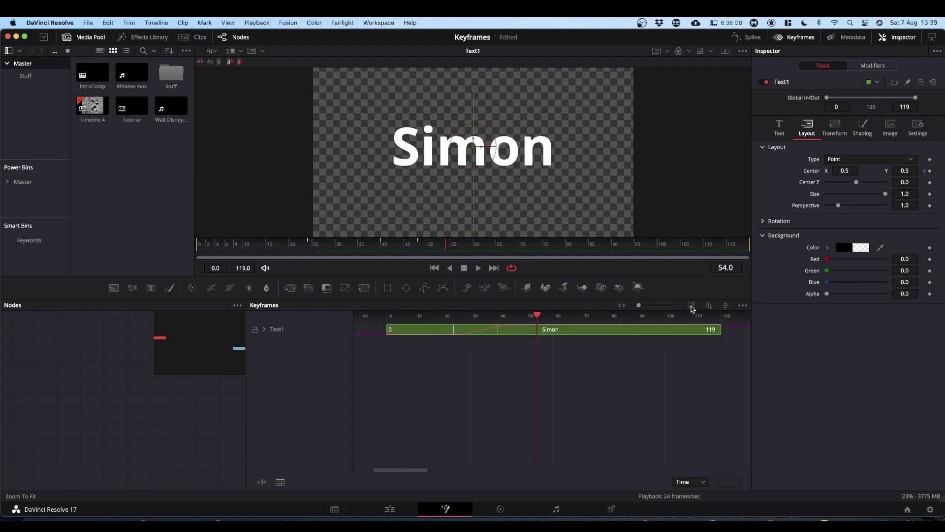
click(265, 329)
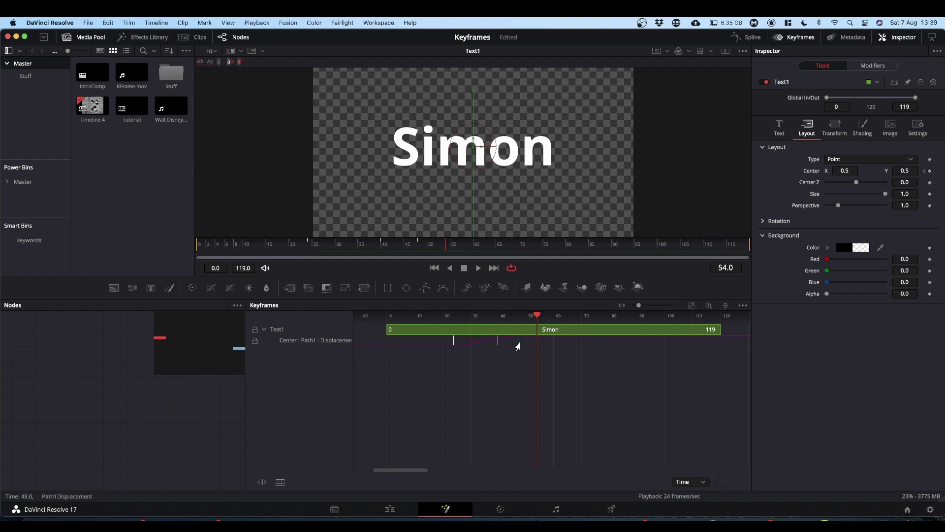
Drag Simon's last Center keyframe much later and preview the slower settle from frame 20
drag(519, 345, 596, 345)
drag(538, 316, 445, 315)
key(space)
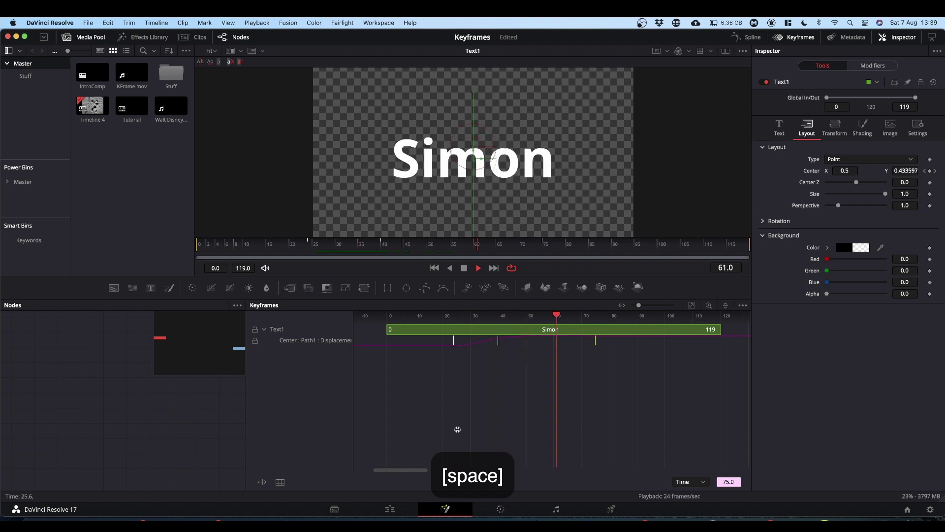
key(space)
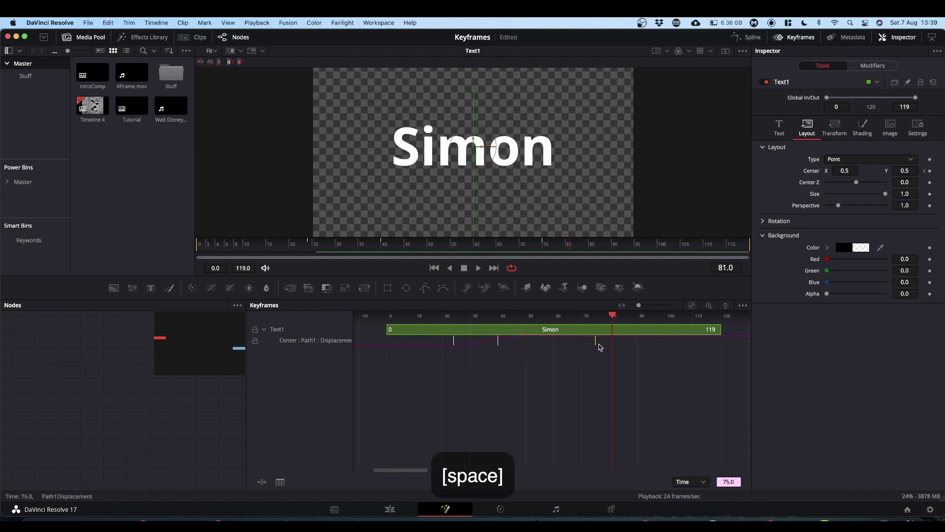
Move the last Center keyframe back to frame 45 and play the retimed animation from frame 15
drag(594, 343, 510, 348)
click(443, 308)
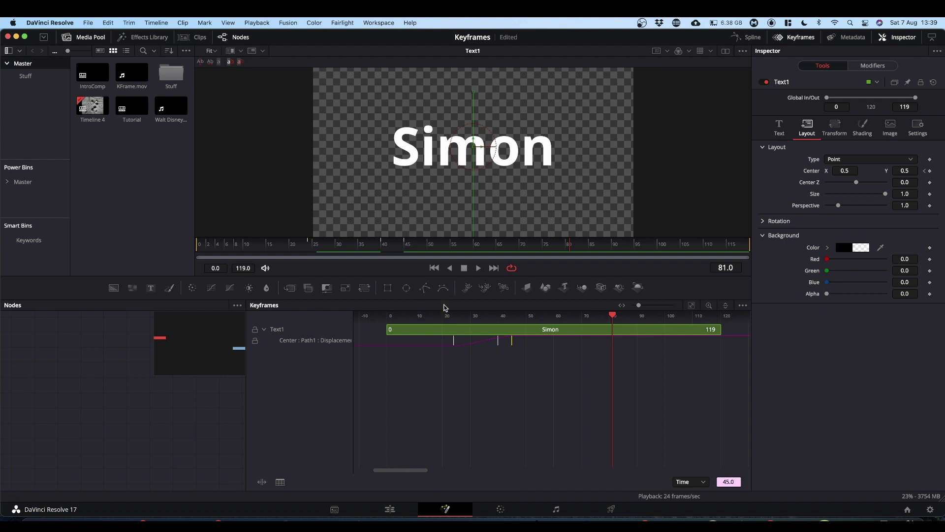
click(443, 317)
drag(613, 313, 432, 317)
key(space)
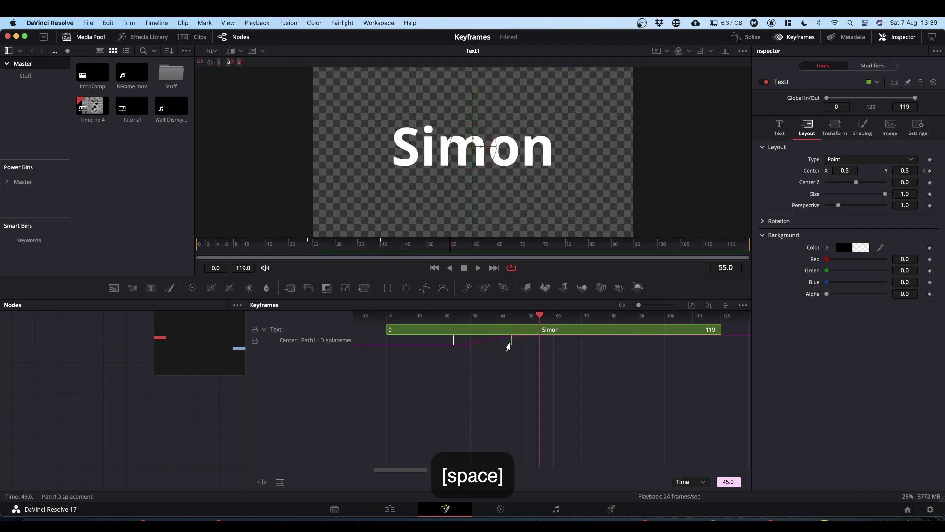
Nudge the last keyframe to frame 51, replay from frame 19, and select all Center keyframes
drag(512, 342, 525, 346)
drag(539, 315, 439, 319)
key(space)
key(space)
drag(427, 376, 553, 329)
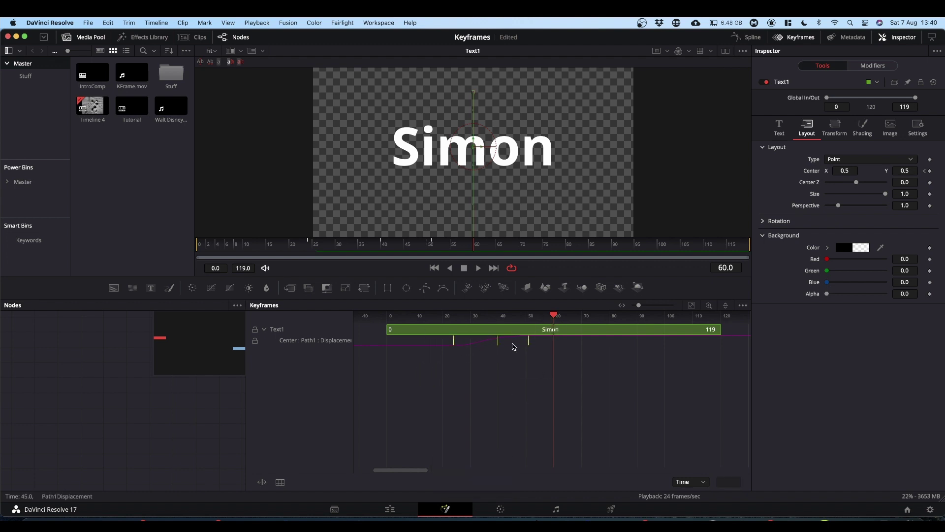
Turn on the Time Stretcher, stretch the selected keyframes over a longer span, and preview
click(261, 482)
drag(527, 340, 622, 339)
drag(476, 248, 269, 253)
key(space)
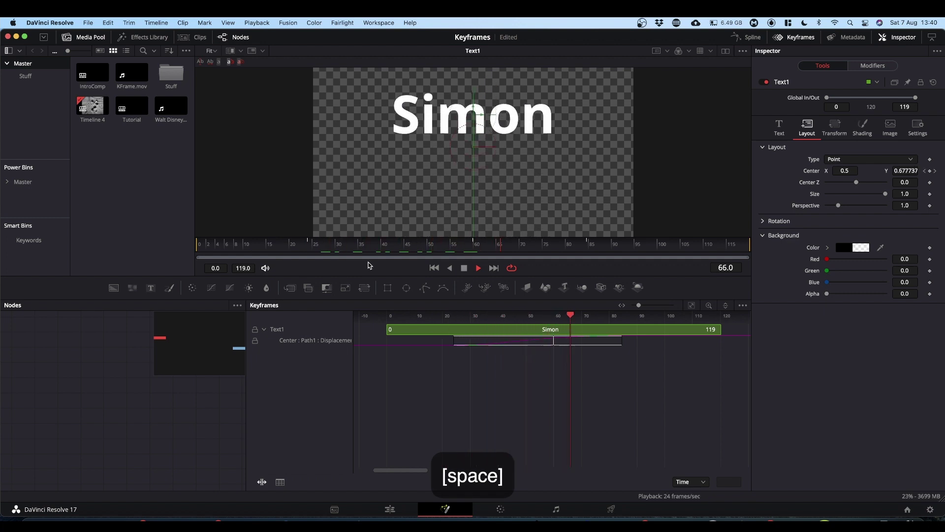
key(space)
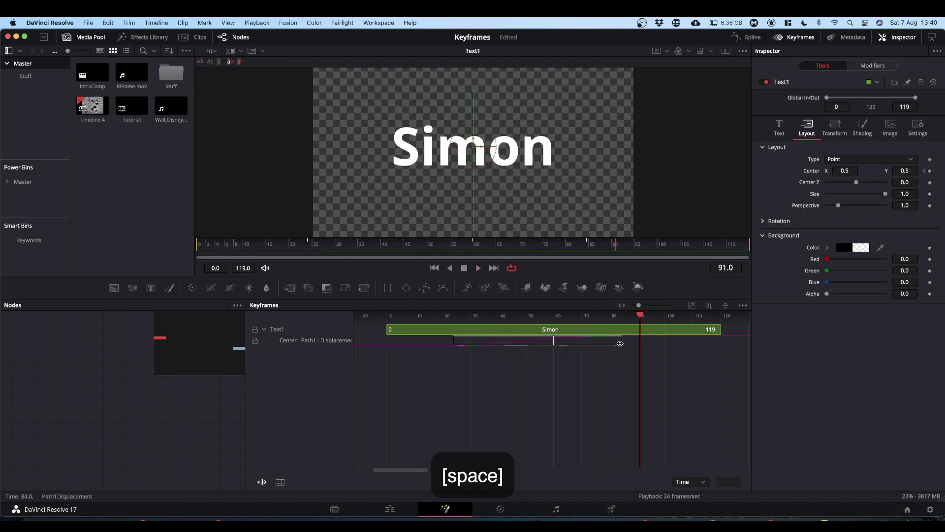
Compress the keyframe span to end near frame 38 and play the faster rise
drag(621, 342, 493, 346)
click(290, 243)
key(space)
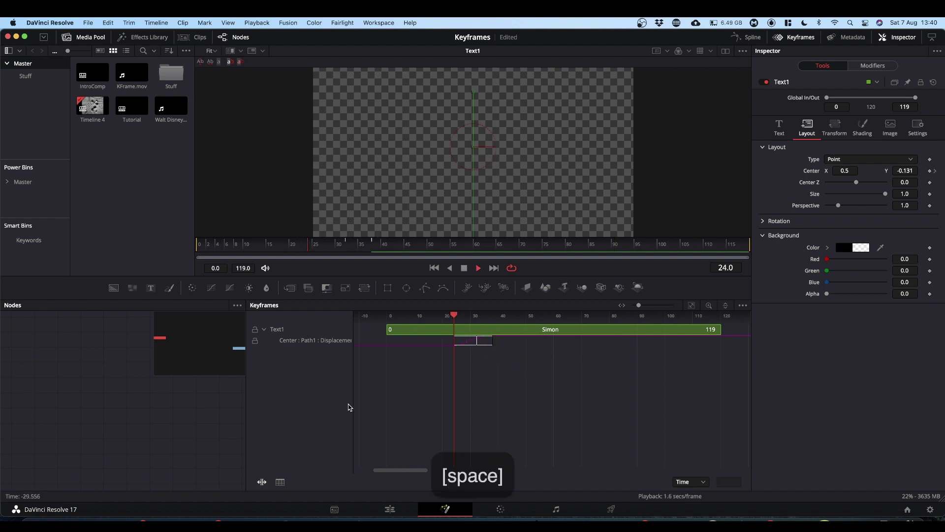
key(space)
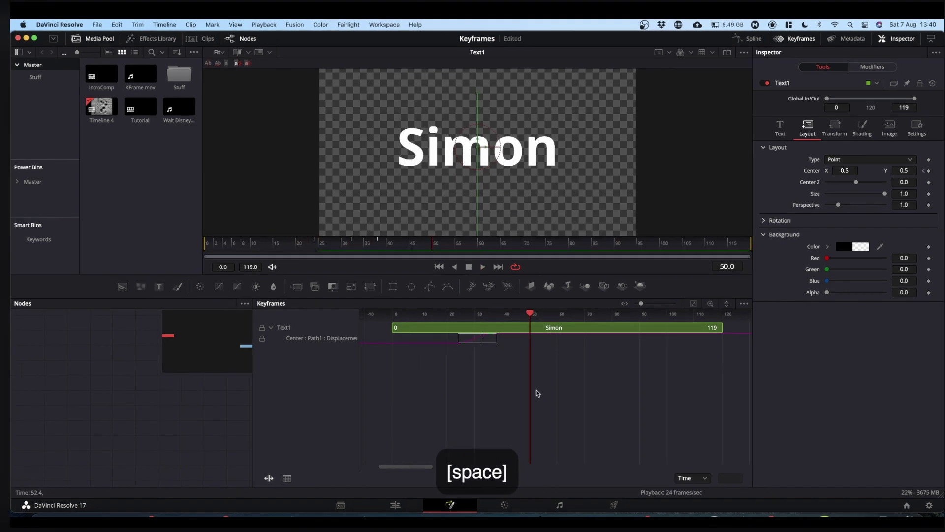